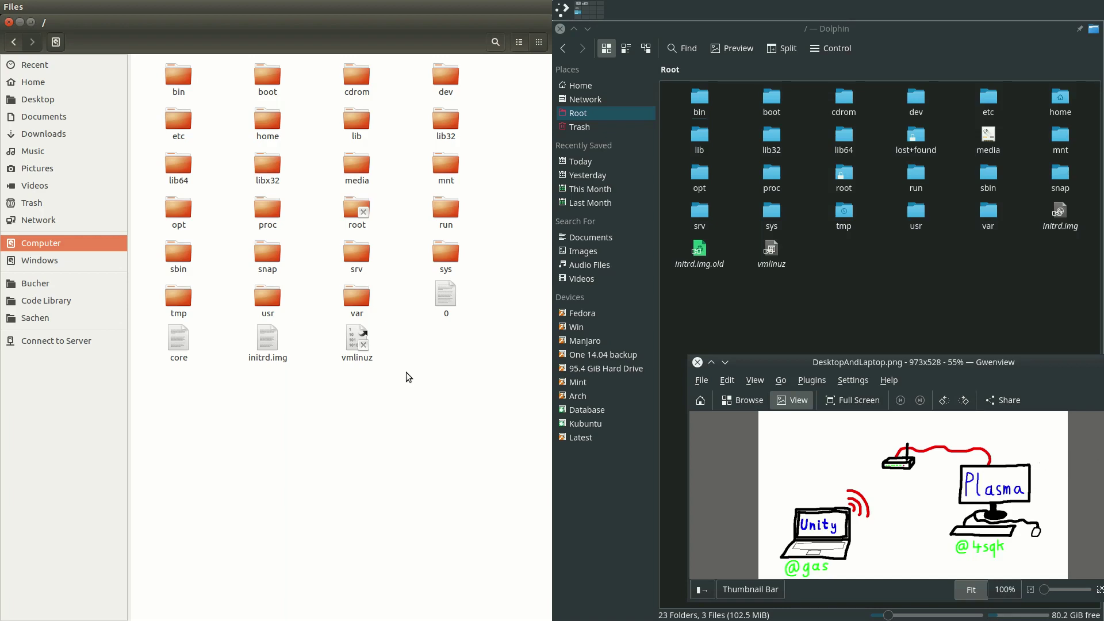
Run sudo apt install openssh-server in a new Konsole terminal, then return focus to Files.
key(ctrl+alt+t)
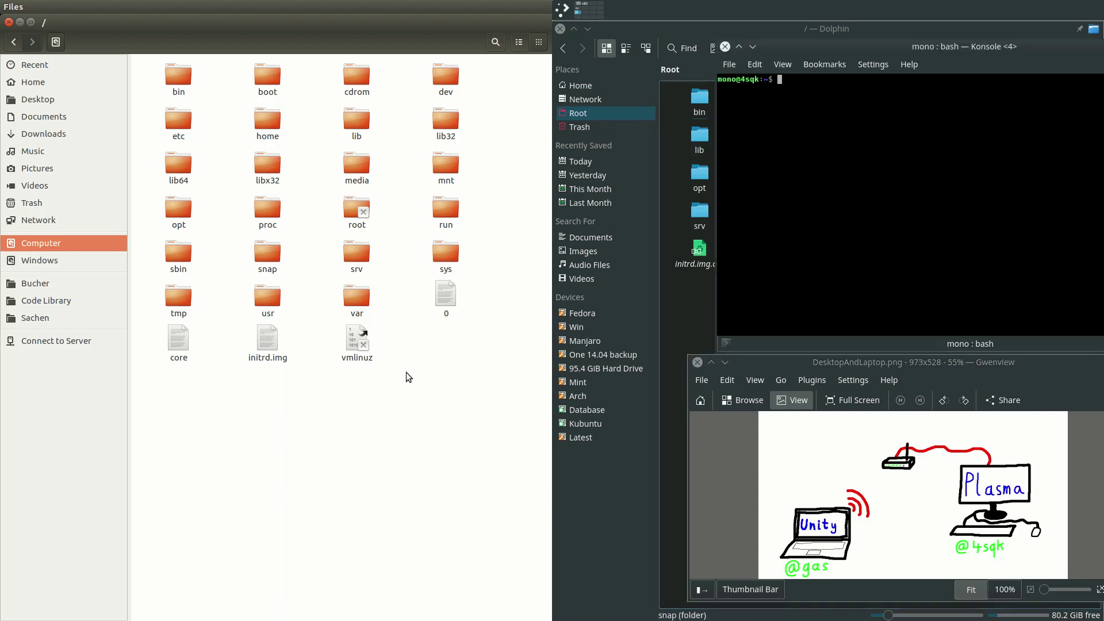
text(sudo ap)
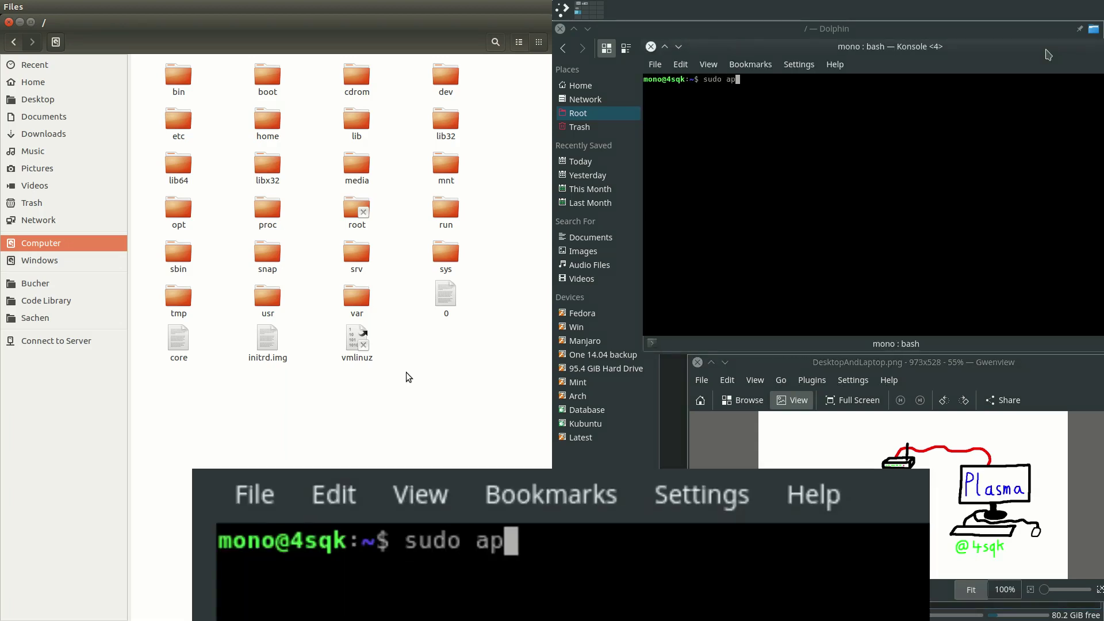
text(t install open)
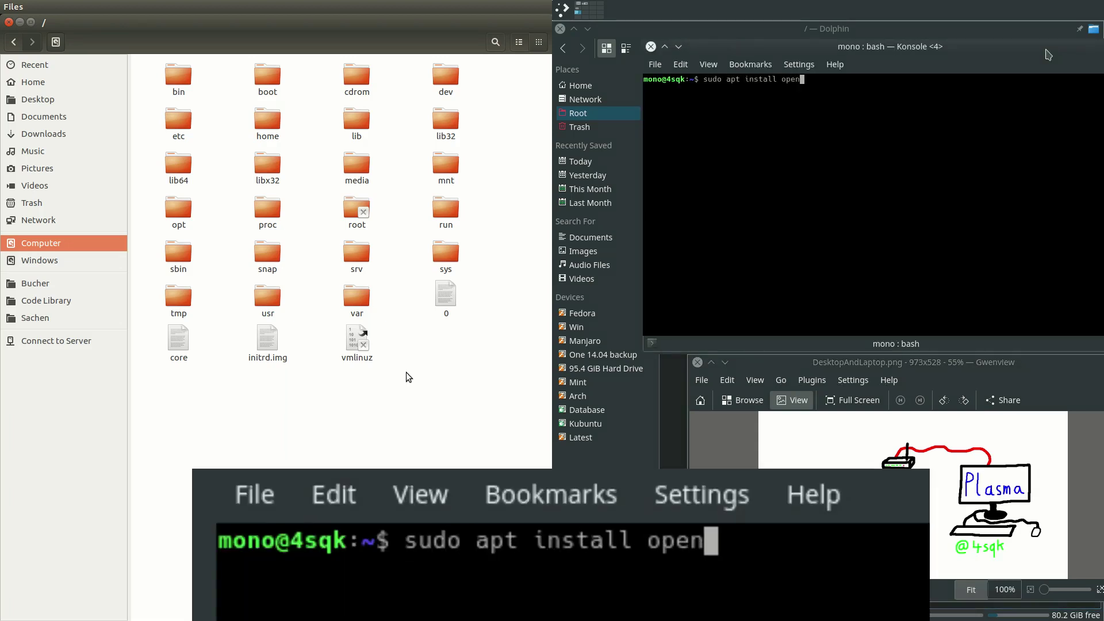
text(ssh-server)
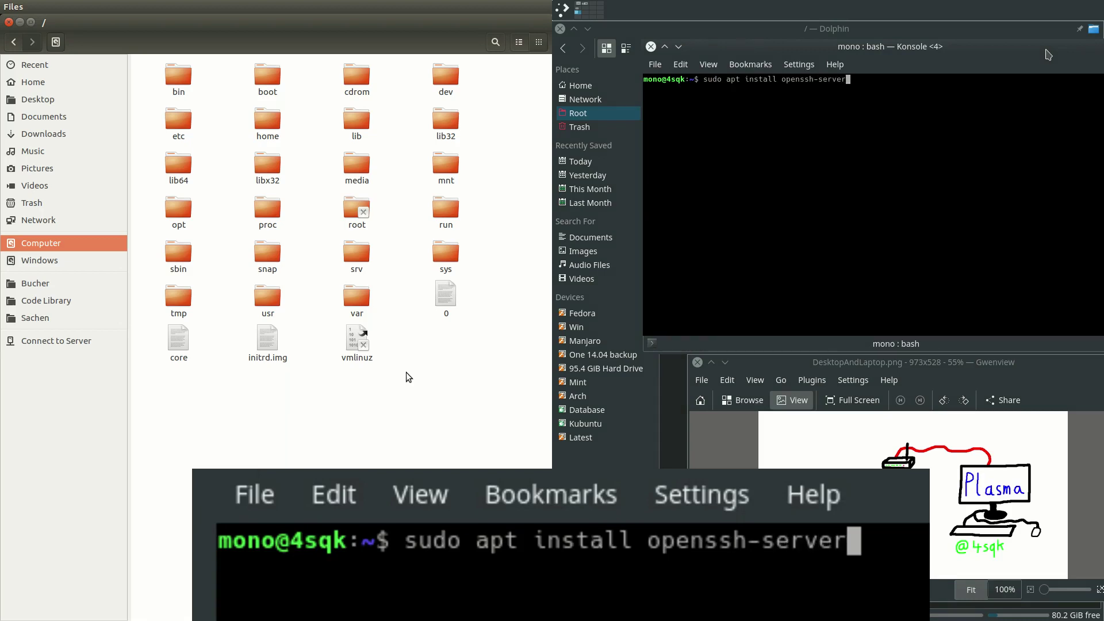
key(Return)
key(Return)
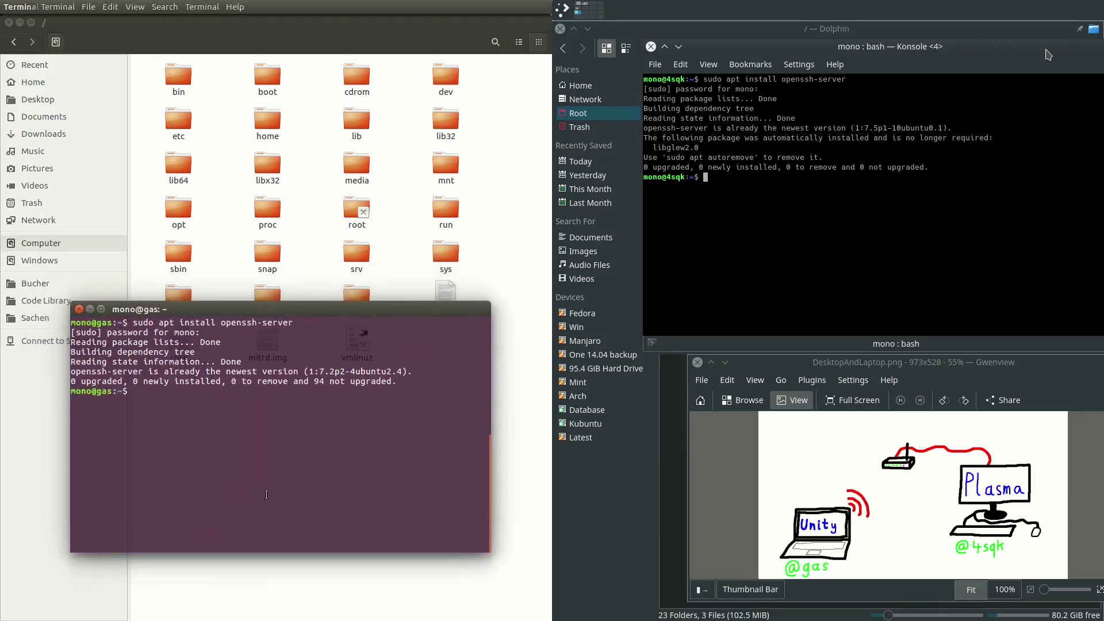
click(468, 499)
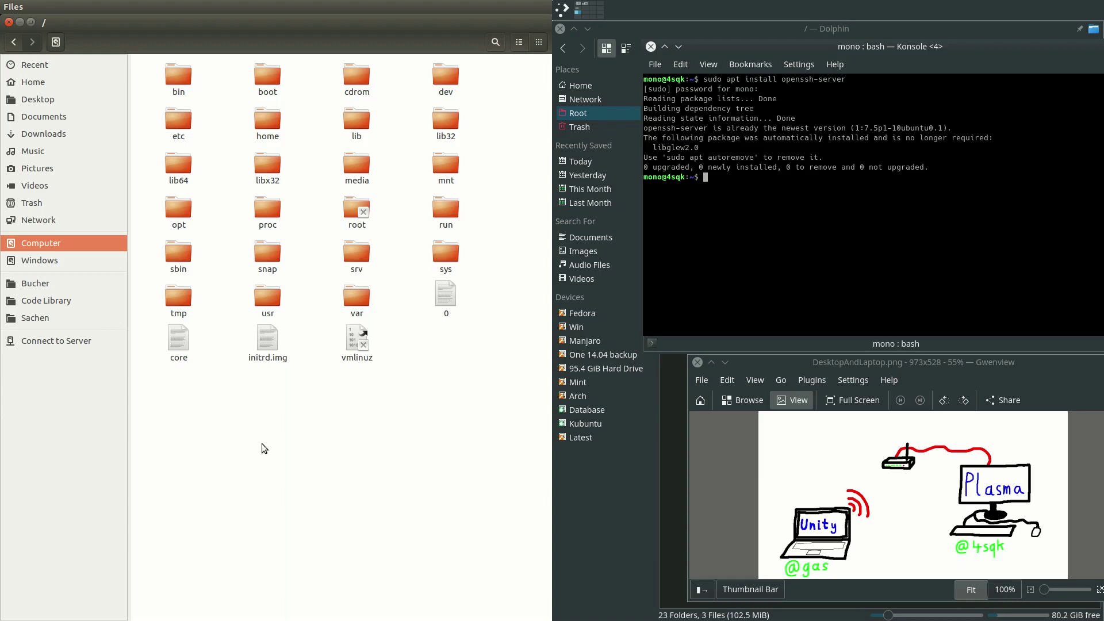
click(49, 346)
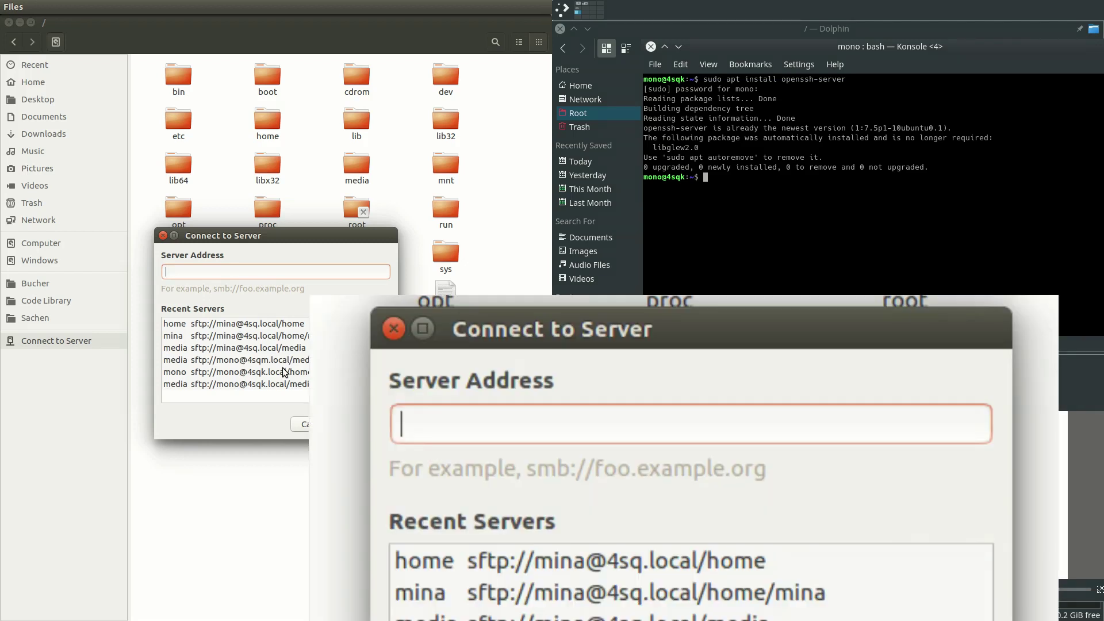
text(sft)
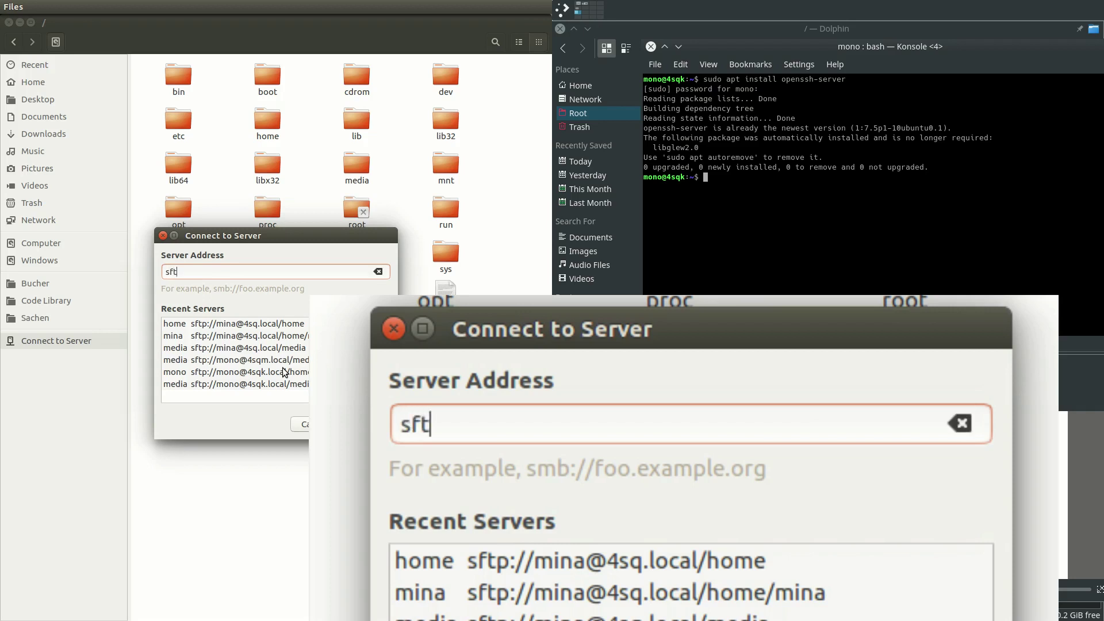
text(p://)
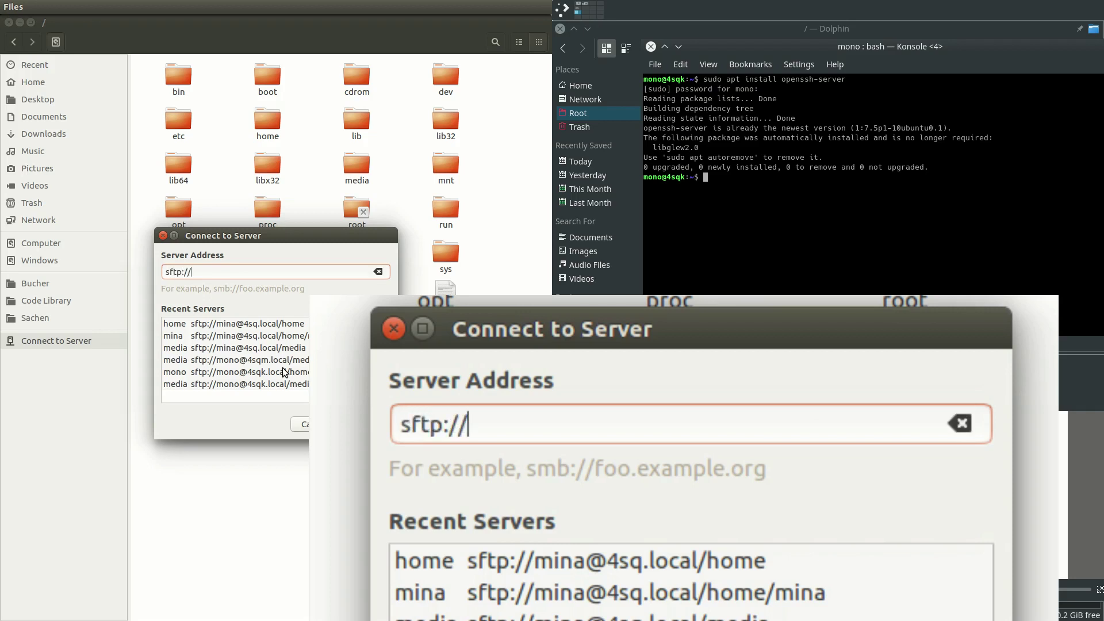
text(mono)
key(BackSpace)
key(BackSpace)
key(BackSpace)
drag(685, 177, 644, 177)
text(mono)
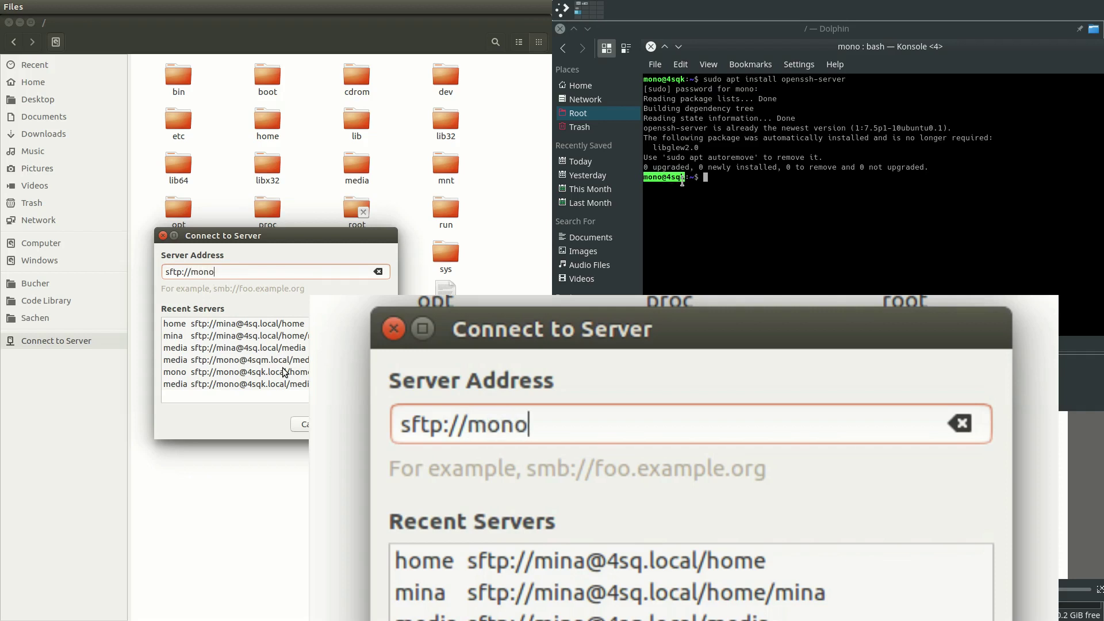
text(@4sq)
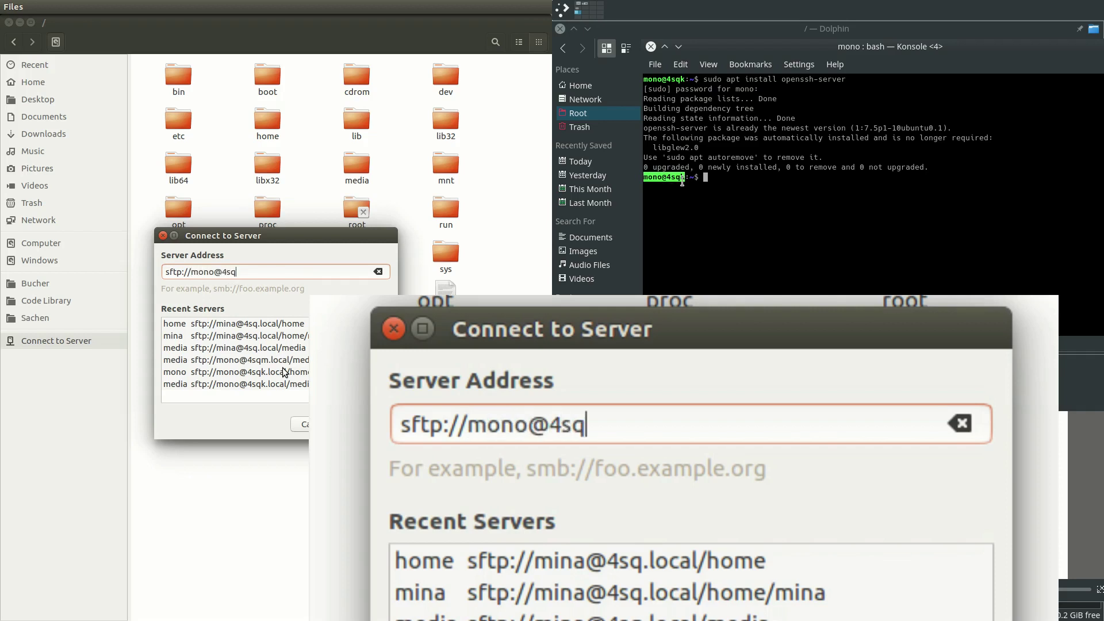
text(k.)
text(local/)
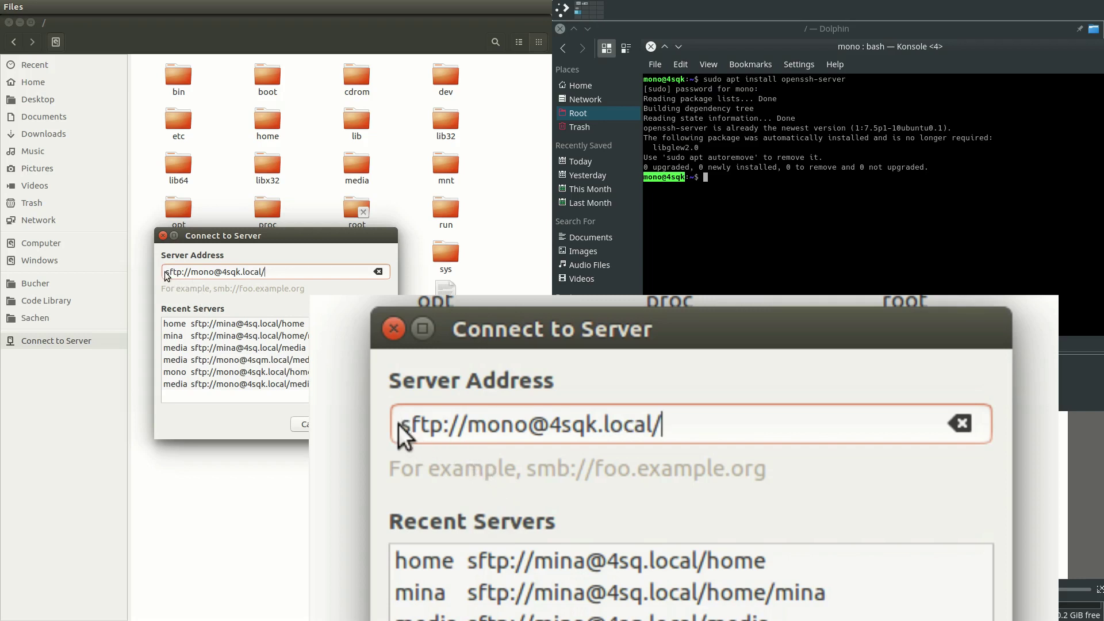
drag(398, 425, 449, 427)
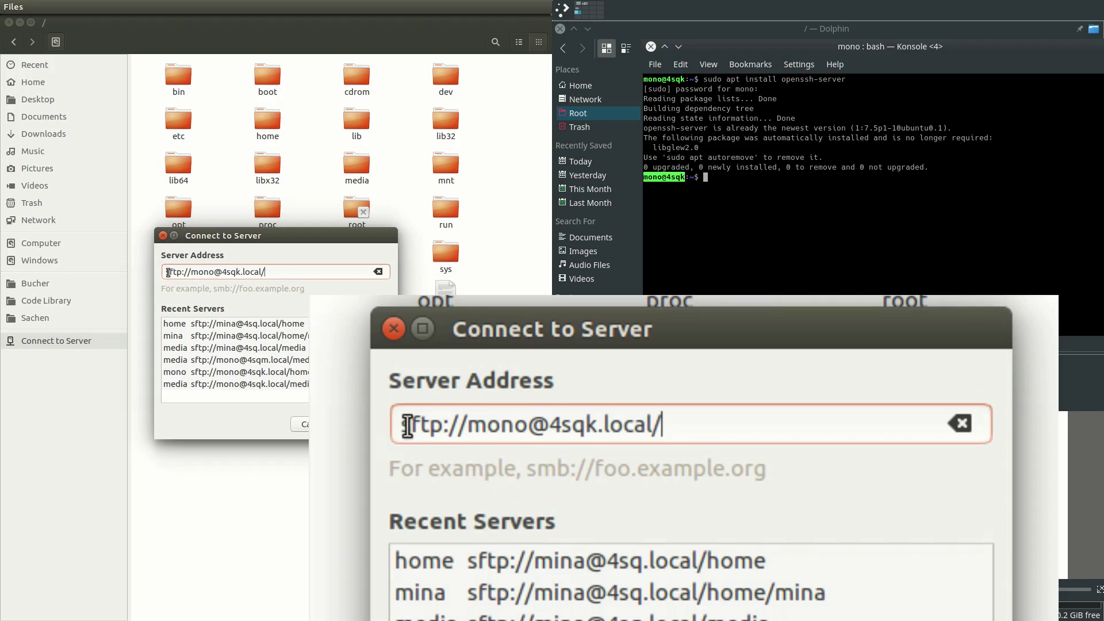
click(449, 427)
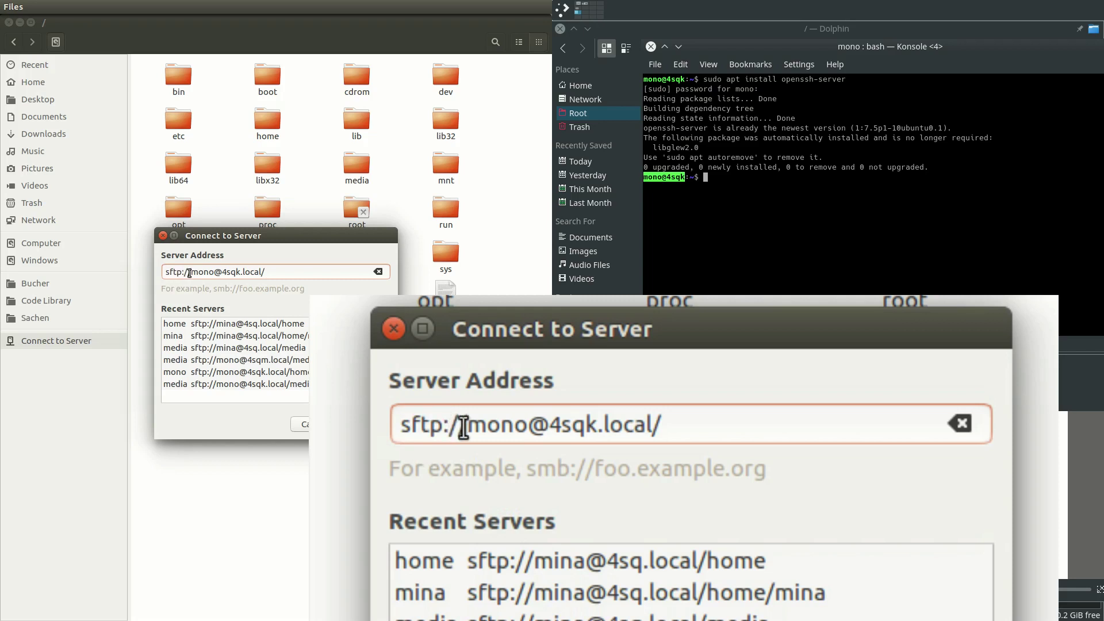
drag(459, 424, 388, 444)
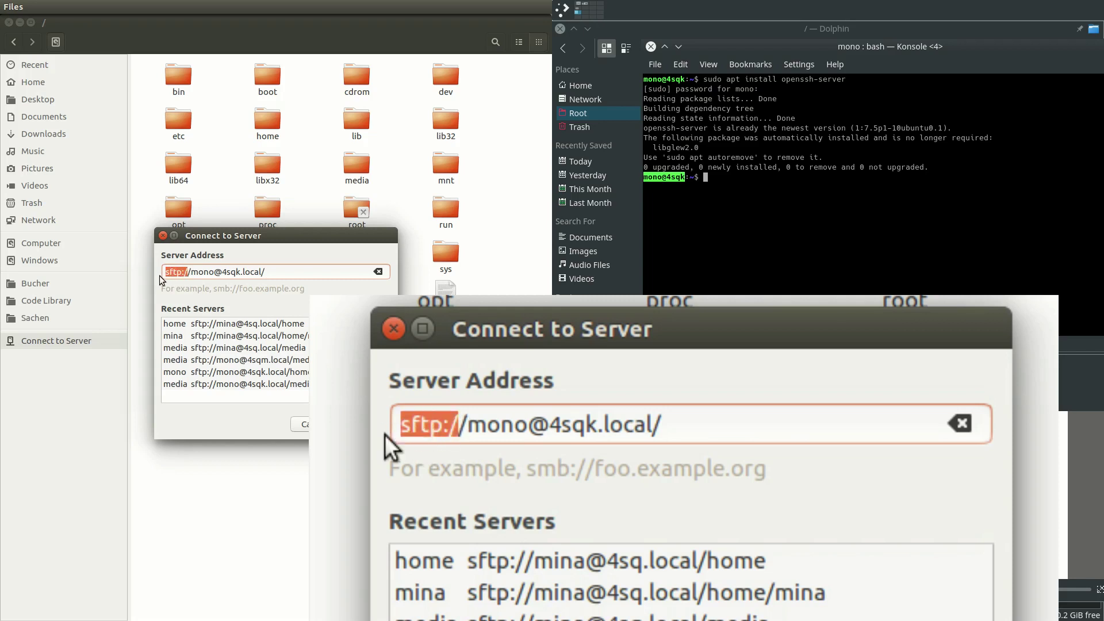
click(466, 434)
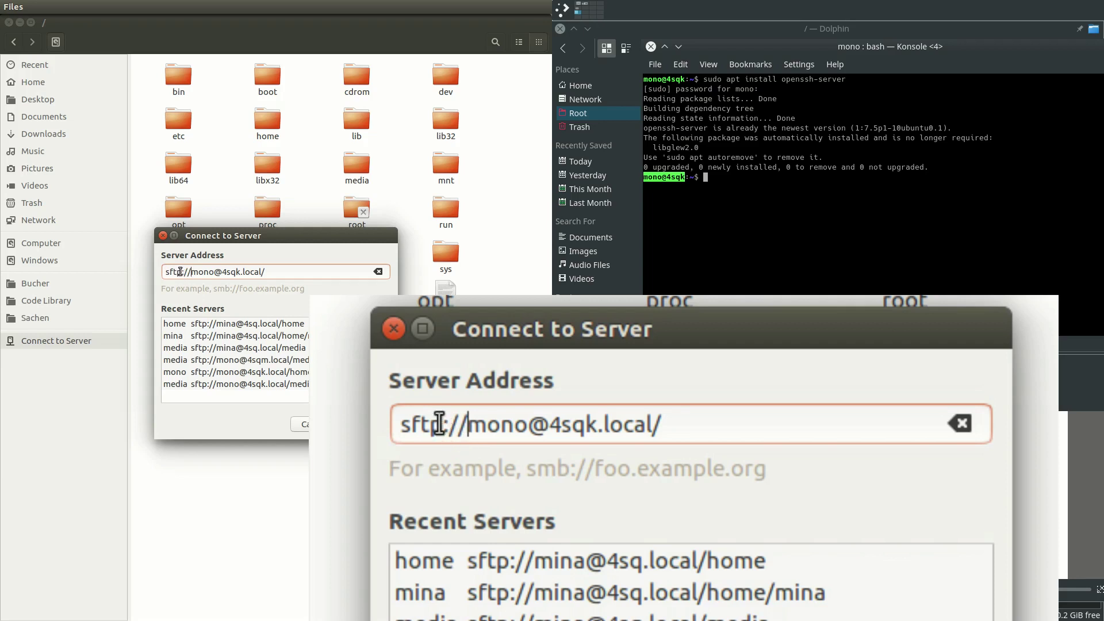
drag(429, 424, 411, 424)
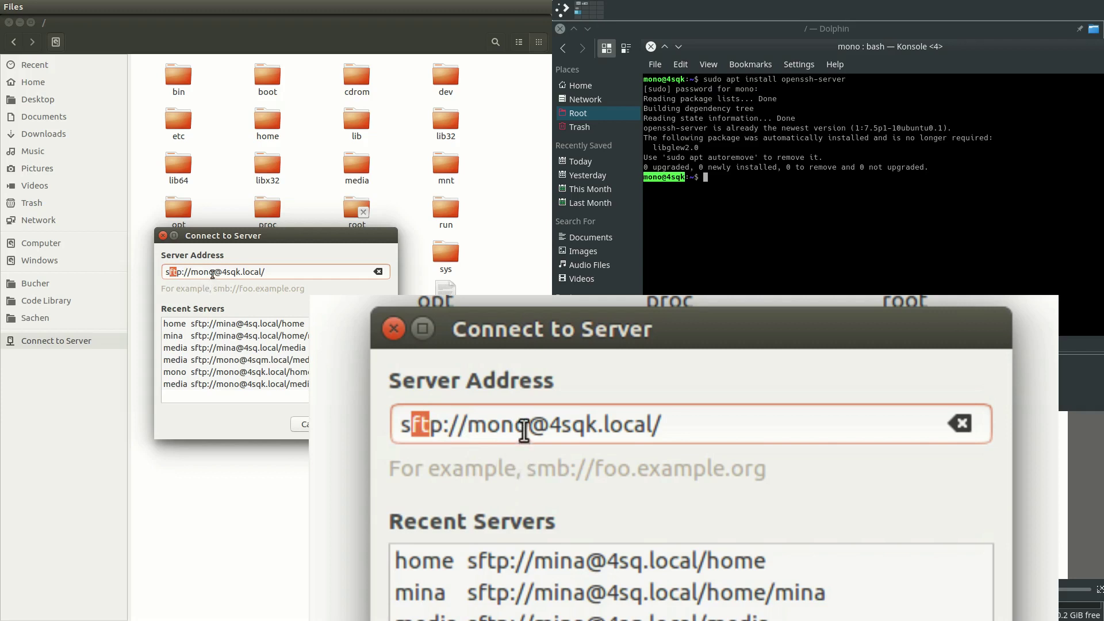
drag(523, 431, 468, 434)
click(468, 434)
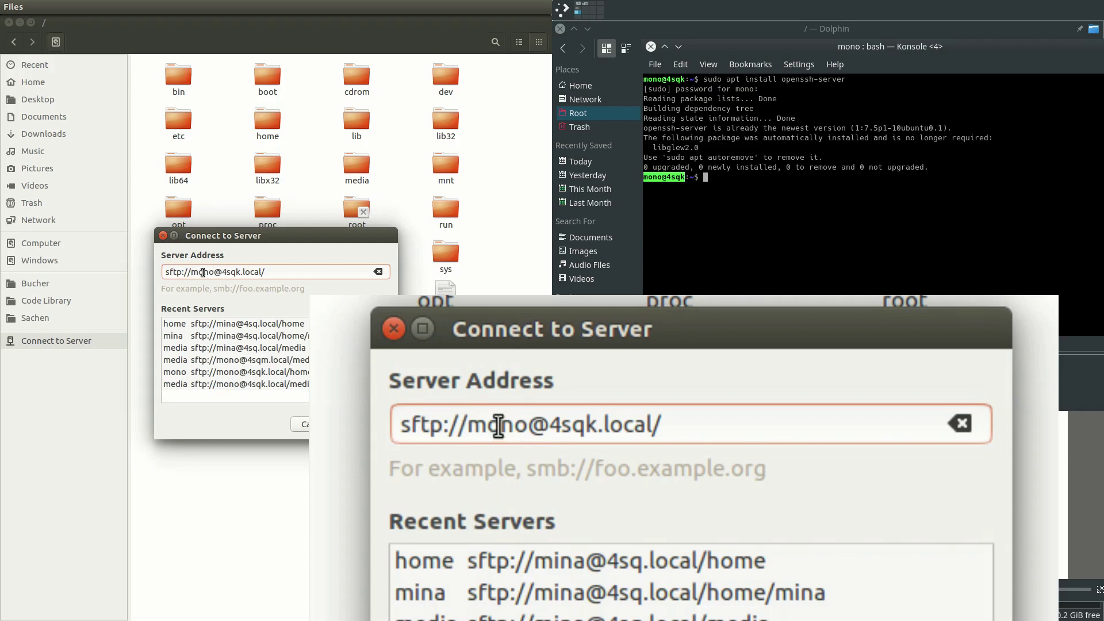
drag(468, 423, 653, 424)
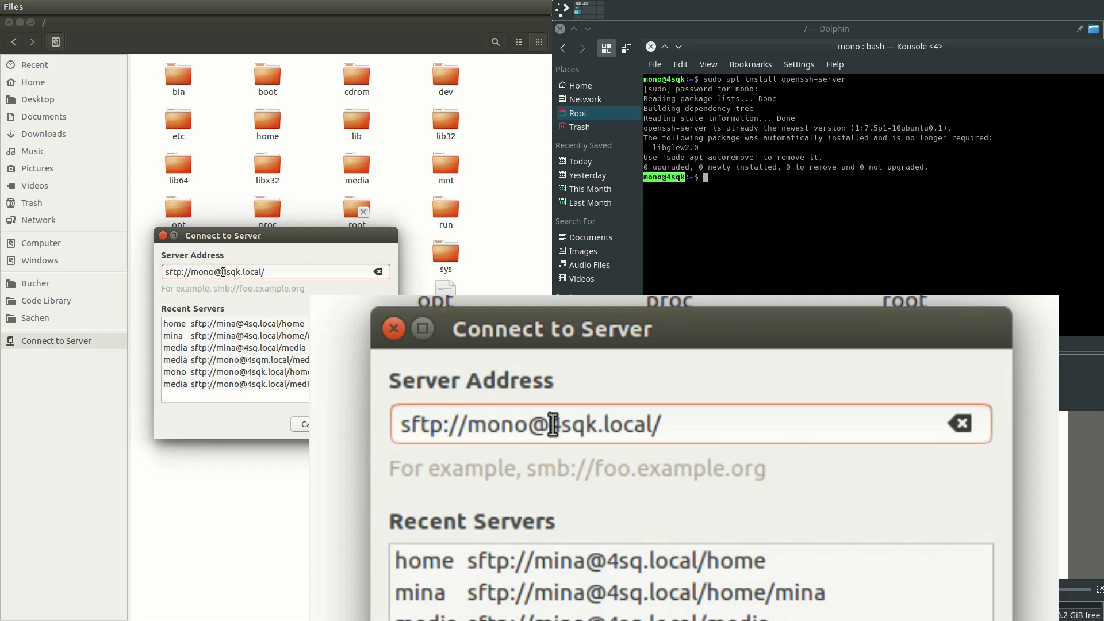
click(660, 423)
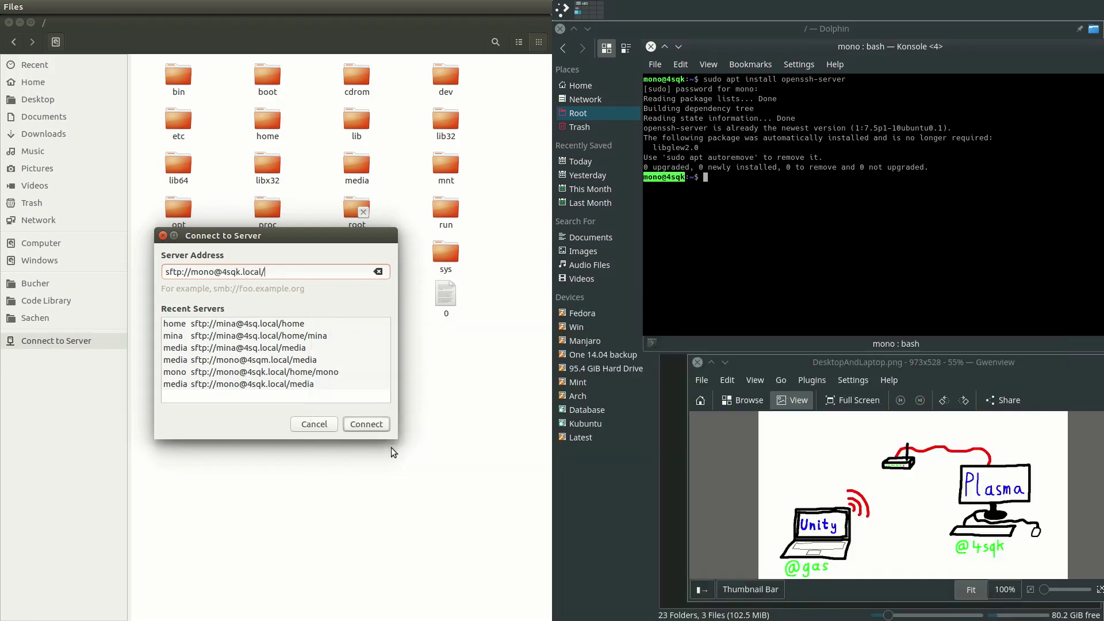
click(370, 426)
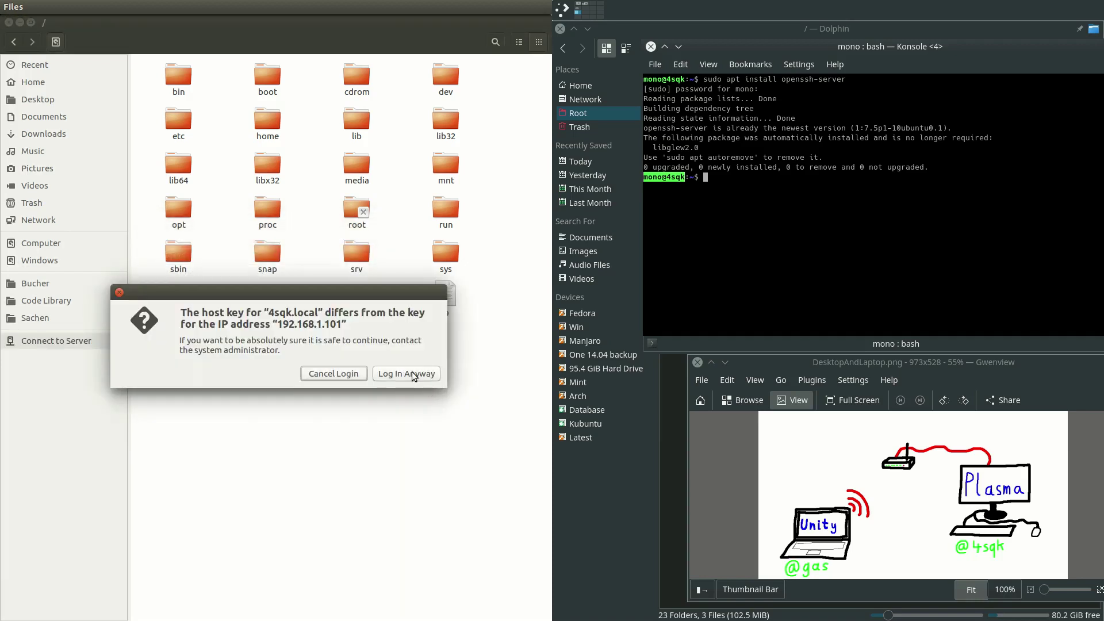
click(406, 373)
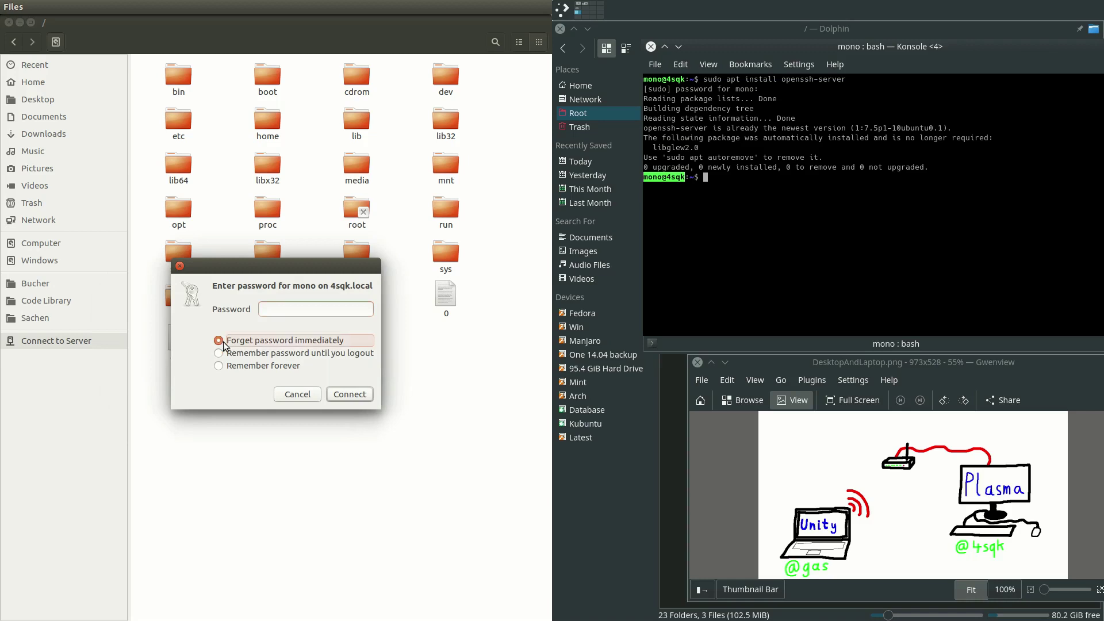
click(282, 312)
text(••••••)
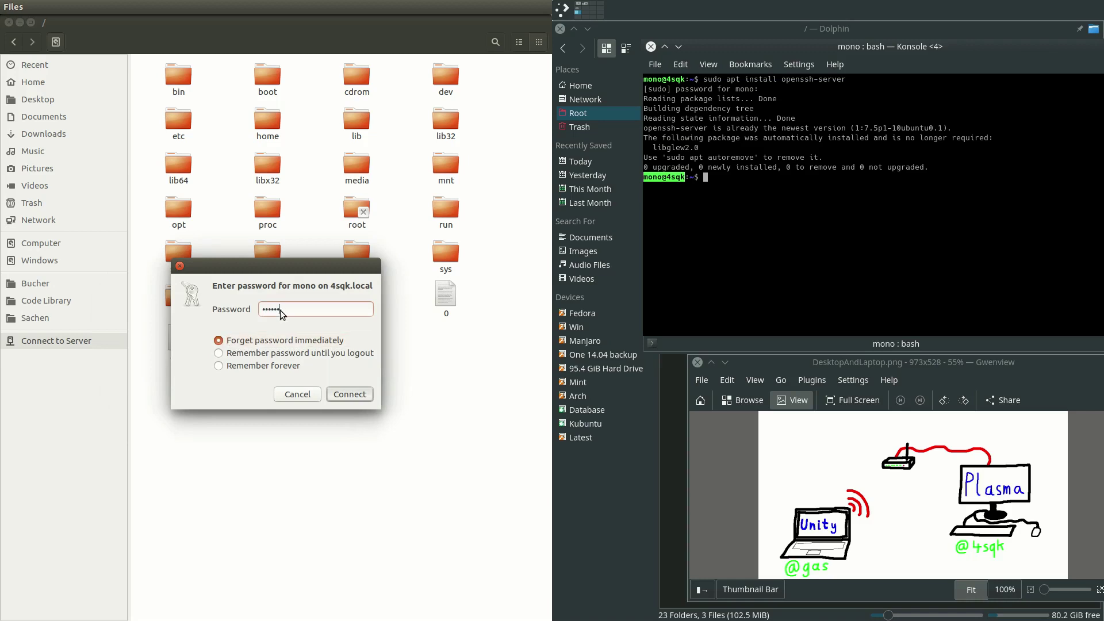
key(Return)
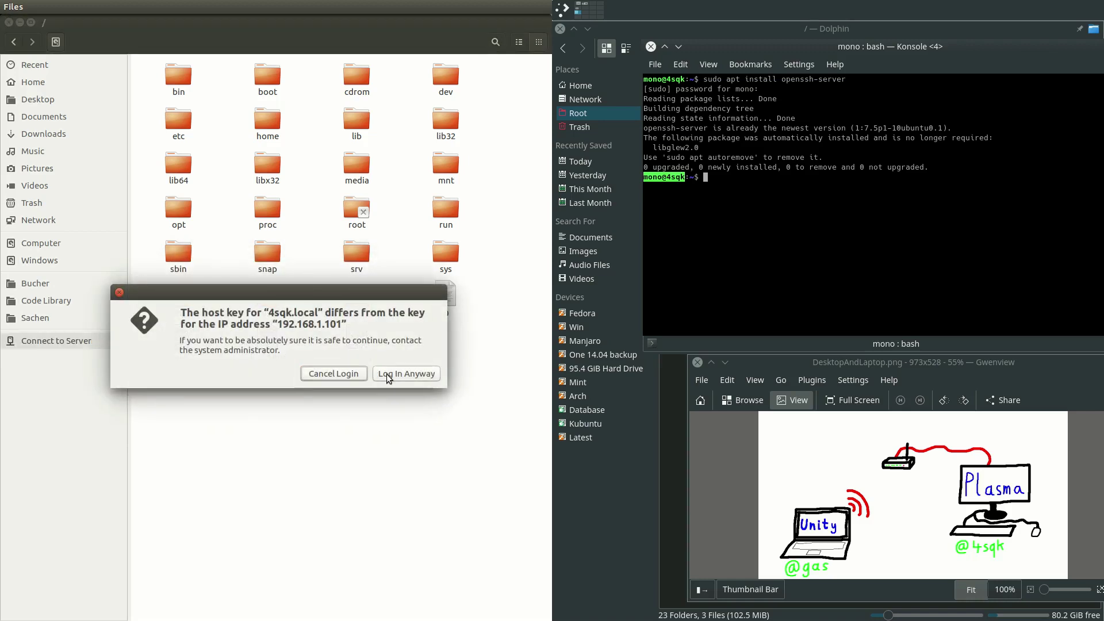
click(387, 376)
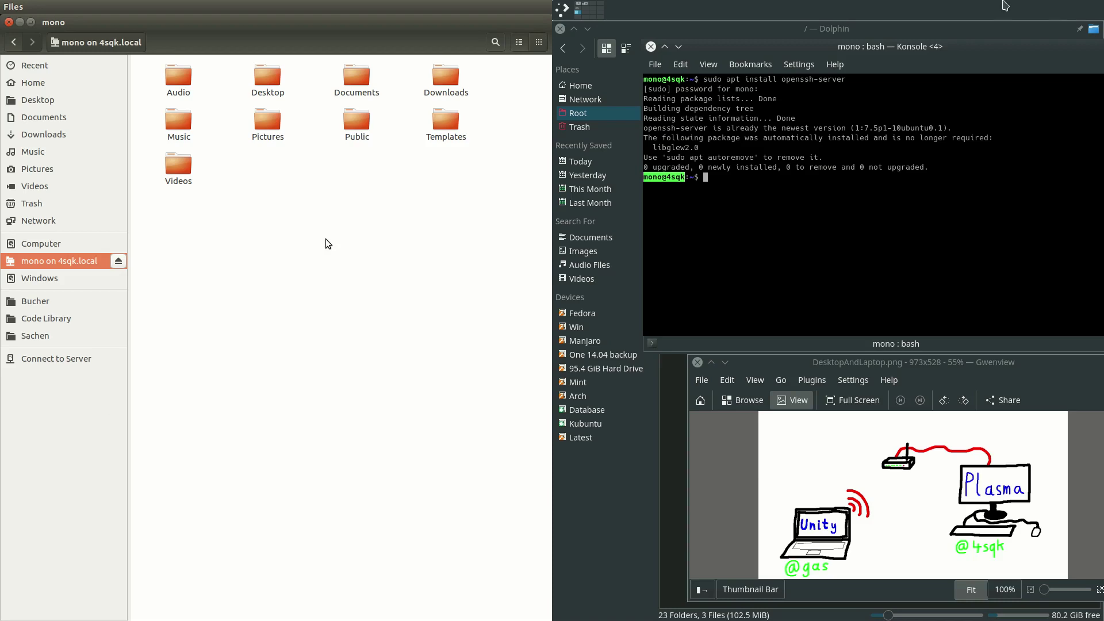
Move Konsole aside and show the home folder in Dolphin.
drag(990, 48, 1103, 93)
drag(1035, 92, 1051, 91)
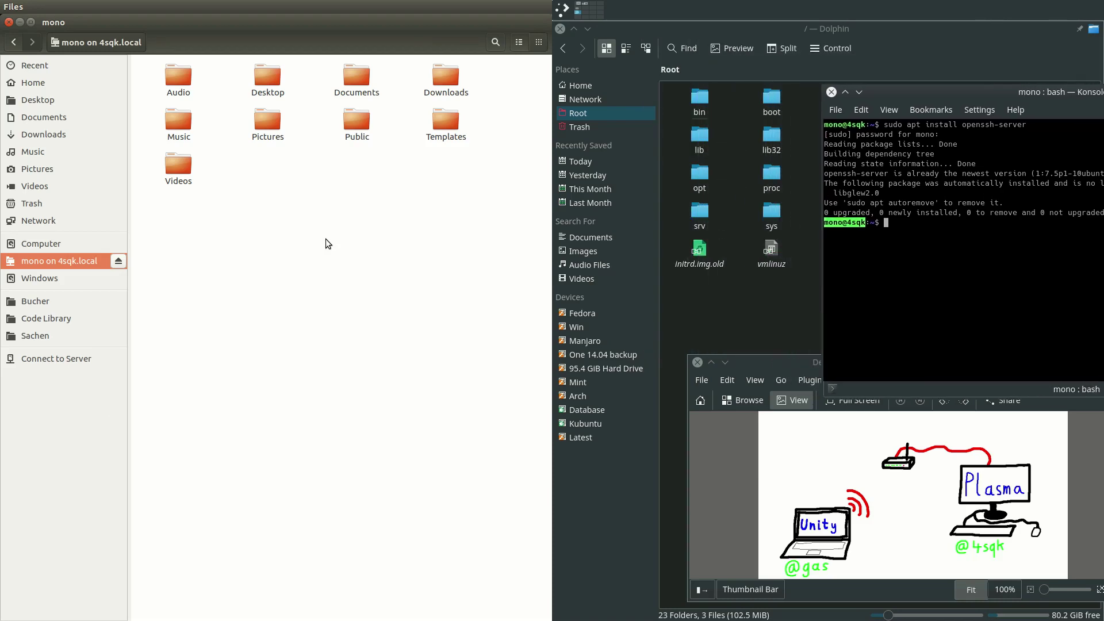
click(580, 86)
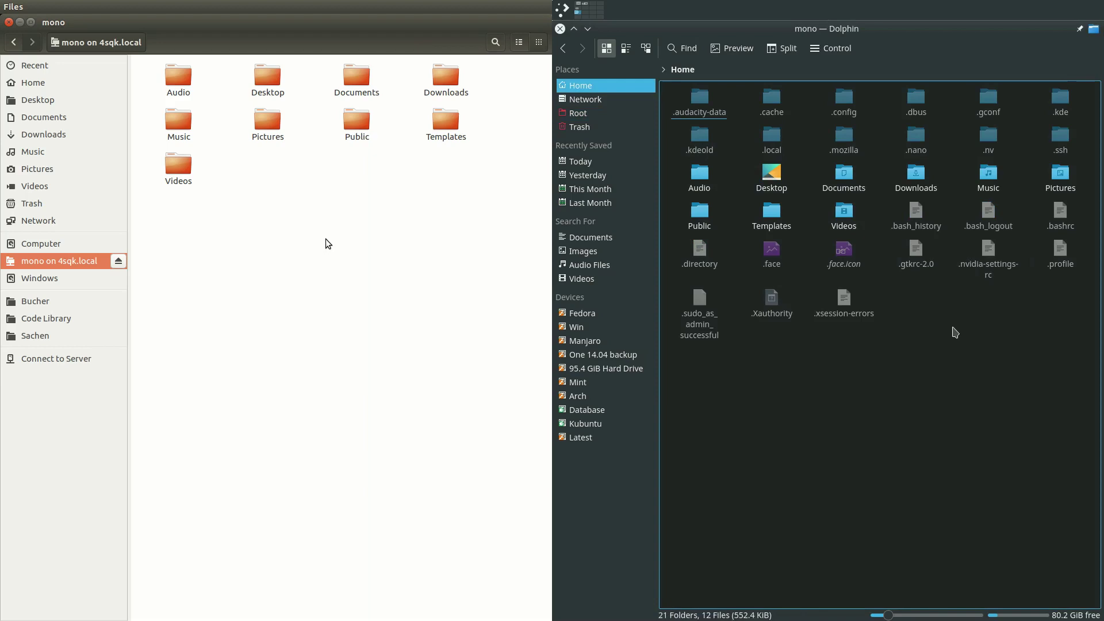
Open the Desktop folder in both Files and Dolphin.
click(264, 77)
double_click(264, 77)
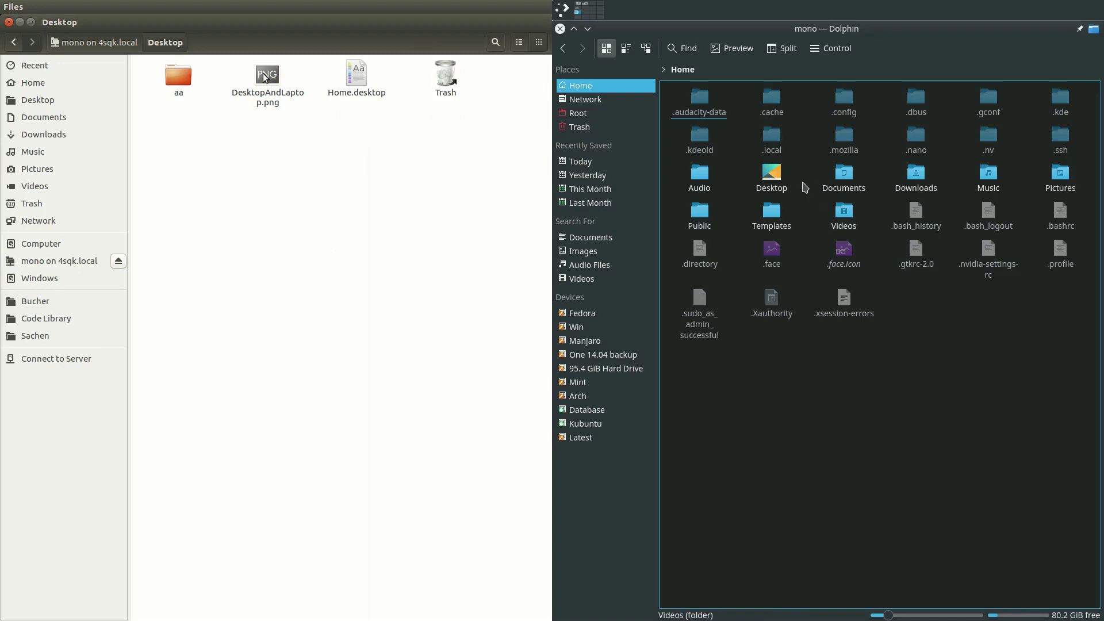
click(779, 188)
right_click(827, 196)
mouse_move(863, 202)
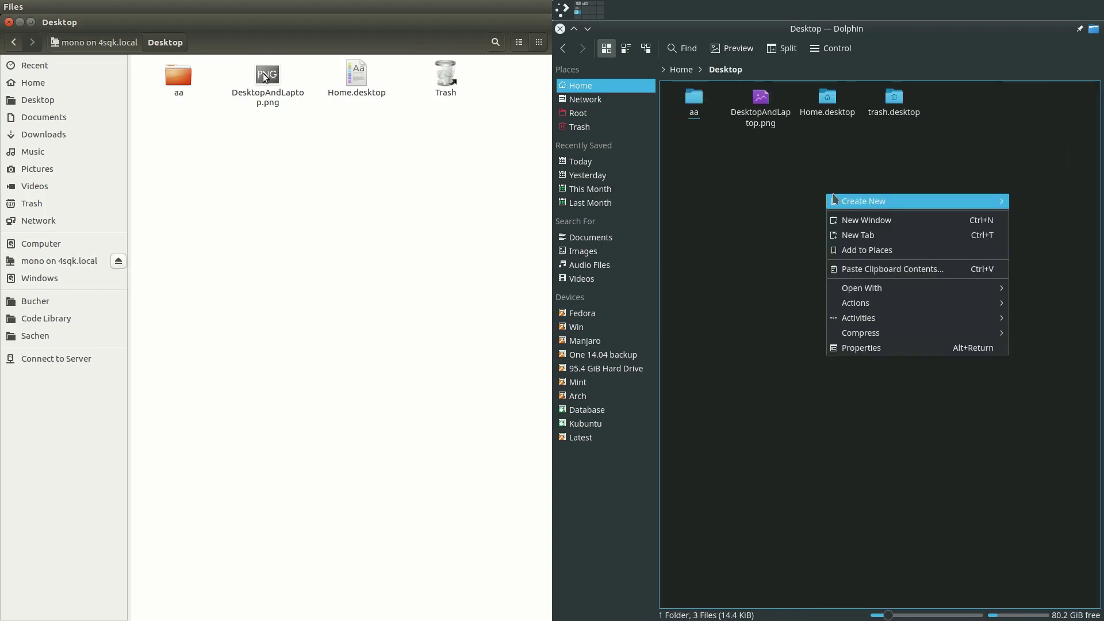
Create a folder named test on the Desktop in Dolphin and open it in Files.
click(1070, 206)
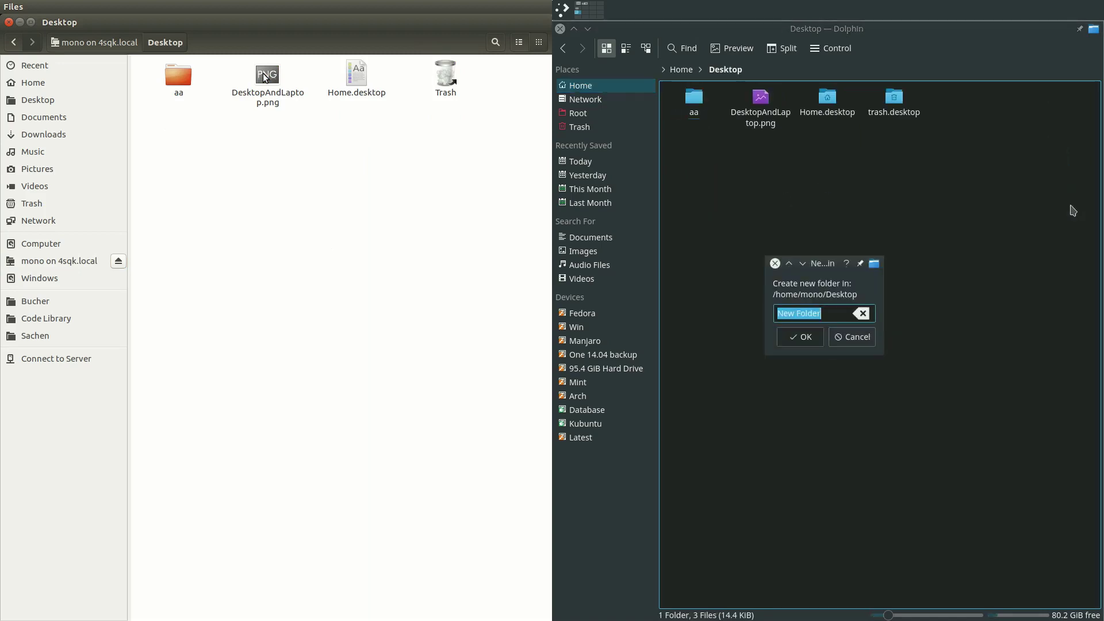
text(t)
text(est)
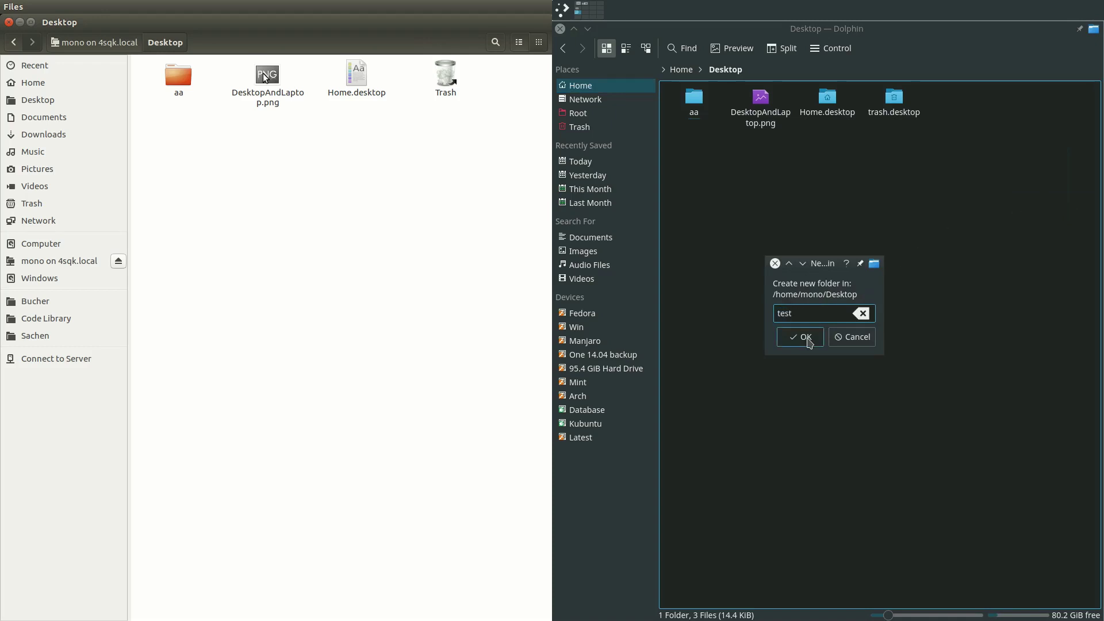
click(803, 338)
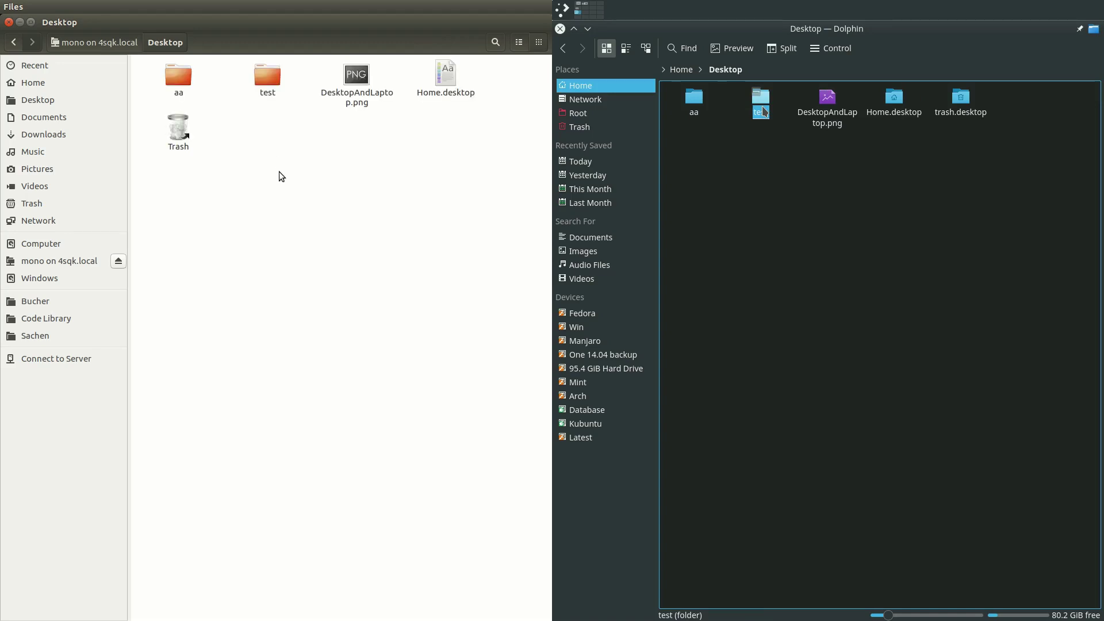
double_click(270, 87)
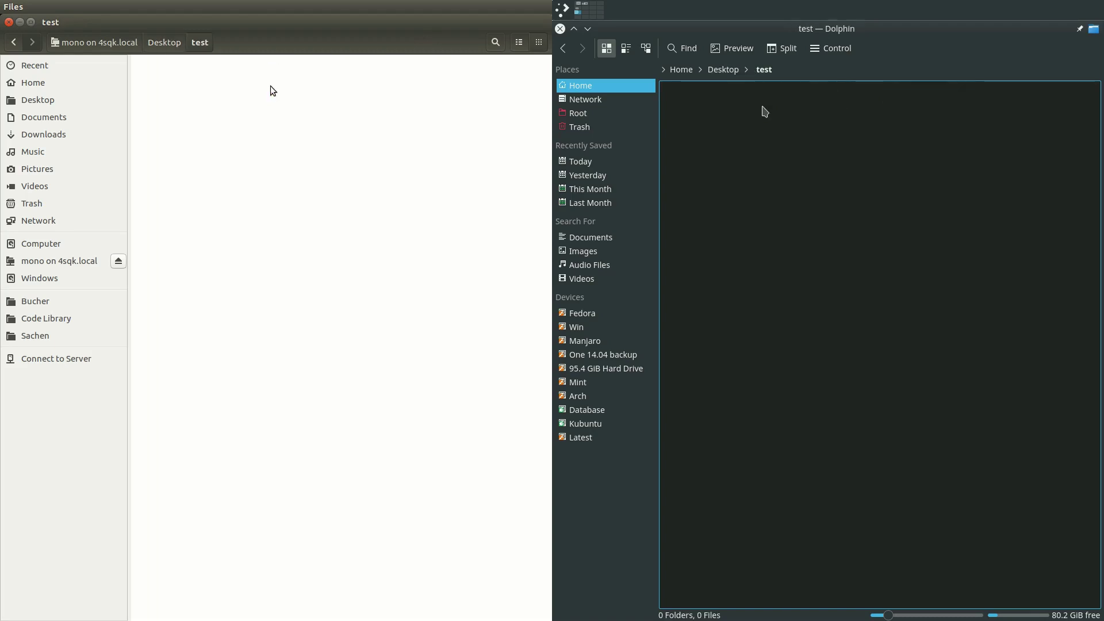
Create an empty document named testdoc in the test folder and select it in Dolphin.
right_click(284, 140)
mouse_move(351, 156)
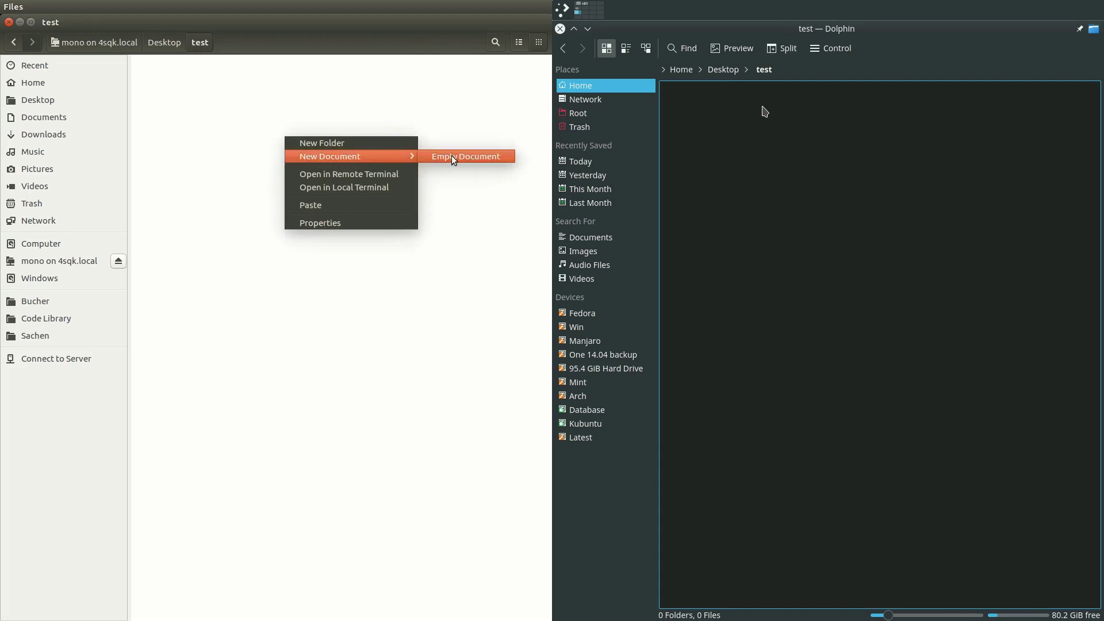
click(451, 159)
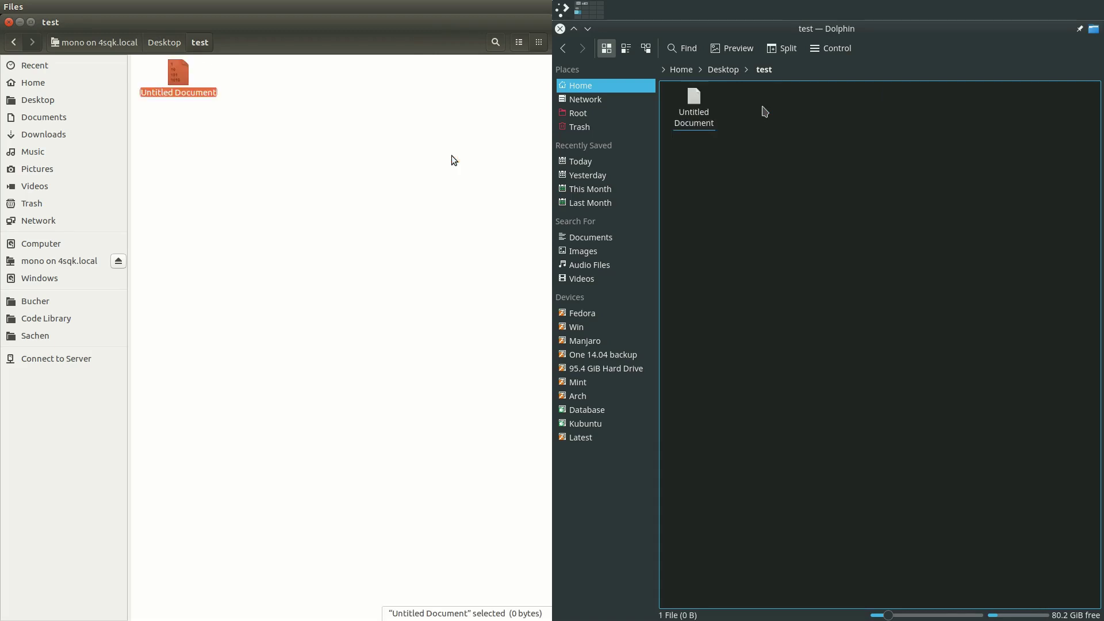
text(testdoc)
key(Return)
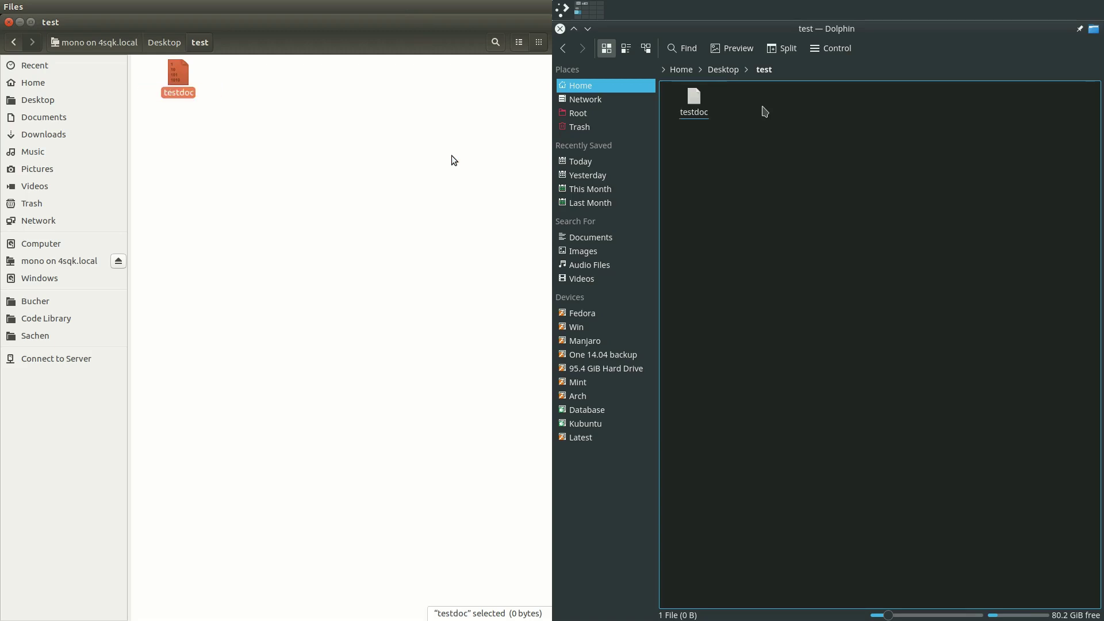
drag(764, 111, 729, 123)
In a second Dolphin tab, copy DesktopAndLaptop.png from the Desktop.
key(ctrl+t)
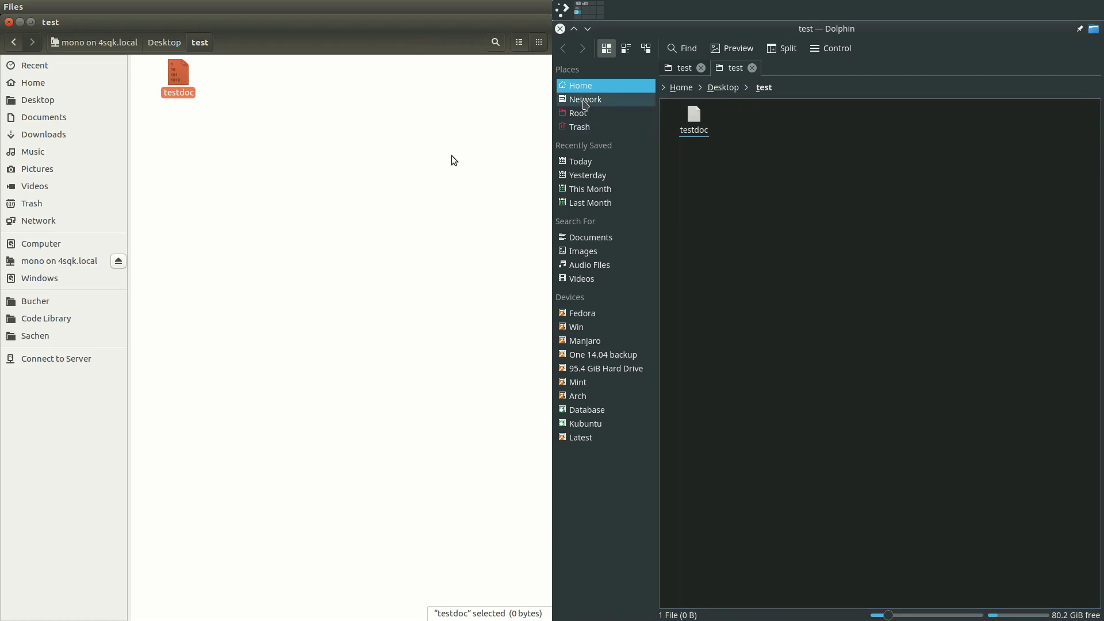
click(721, 89)
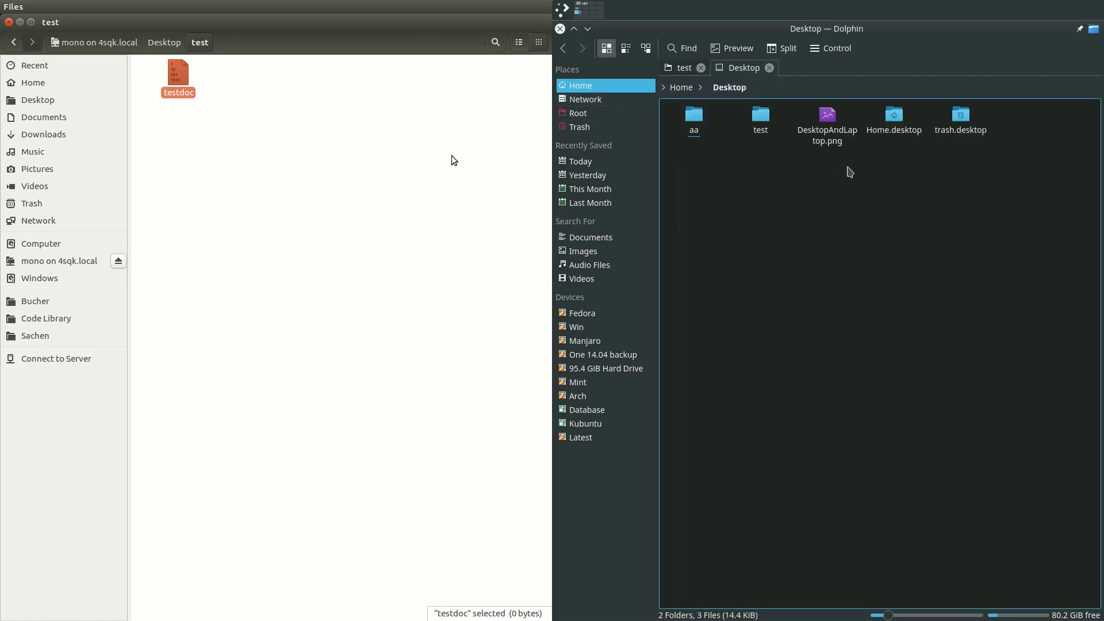
right_click(829, 116)
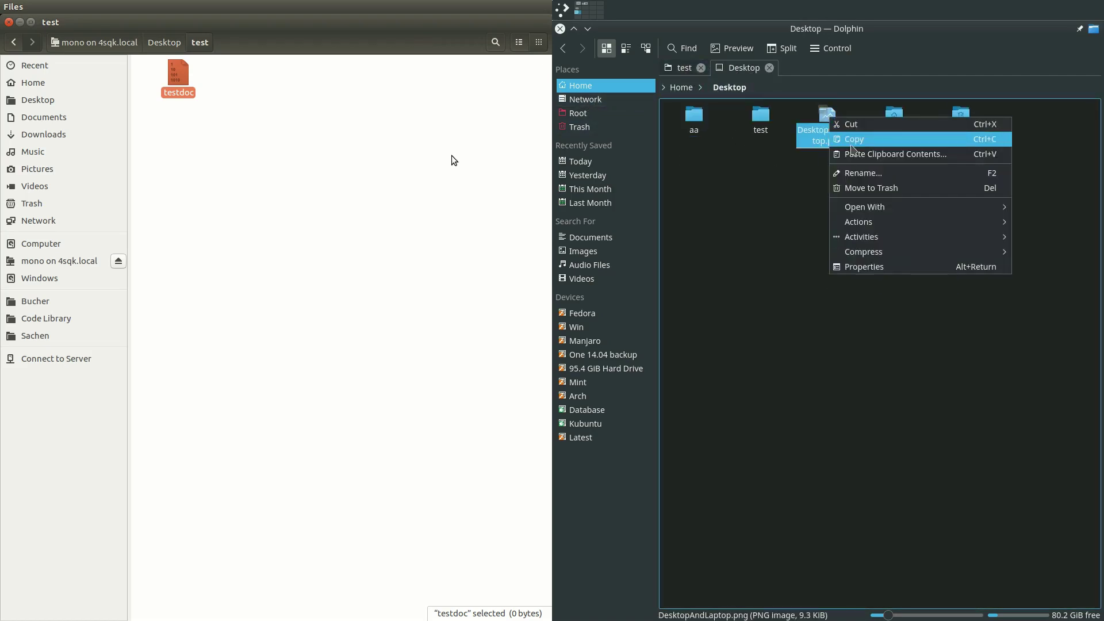
click(851, 142)
Paste DesktopAndLaptop.png into the test folder and select it in Files.
click(687, 69)
right_click(793, 179)
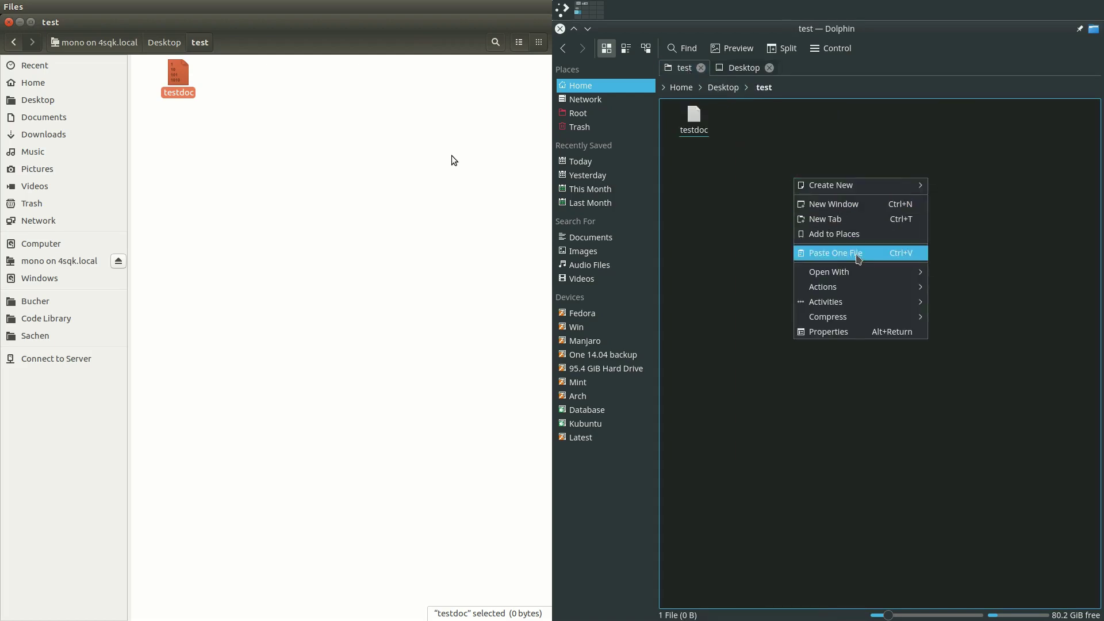
click(858, 255)
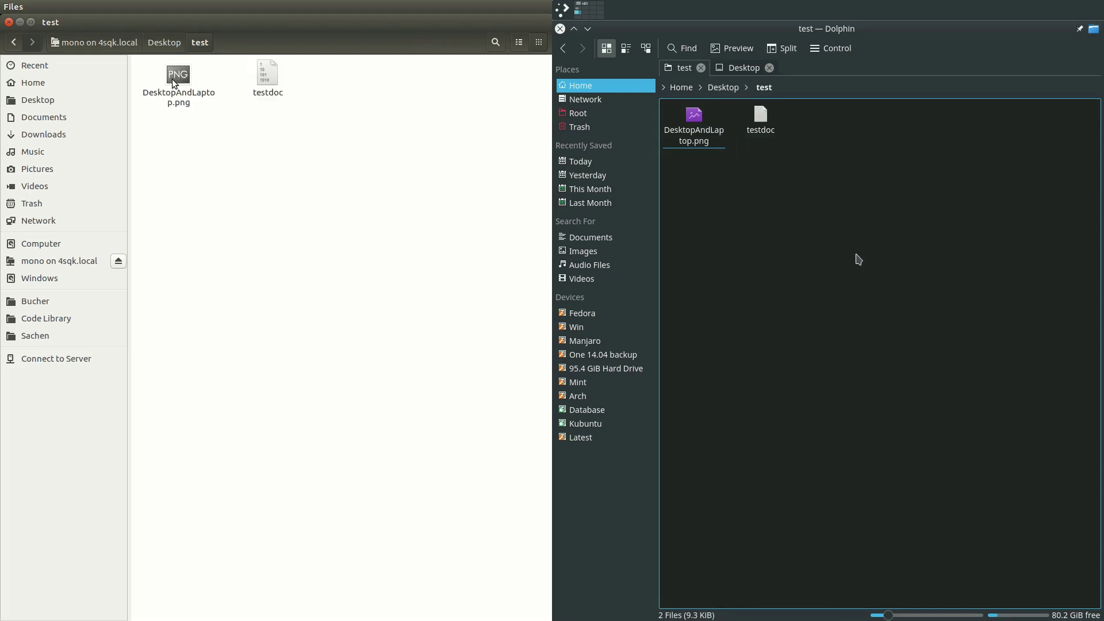
click(172, 80)
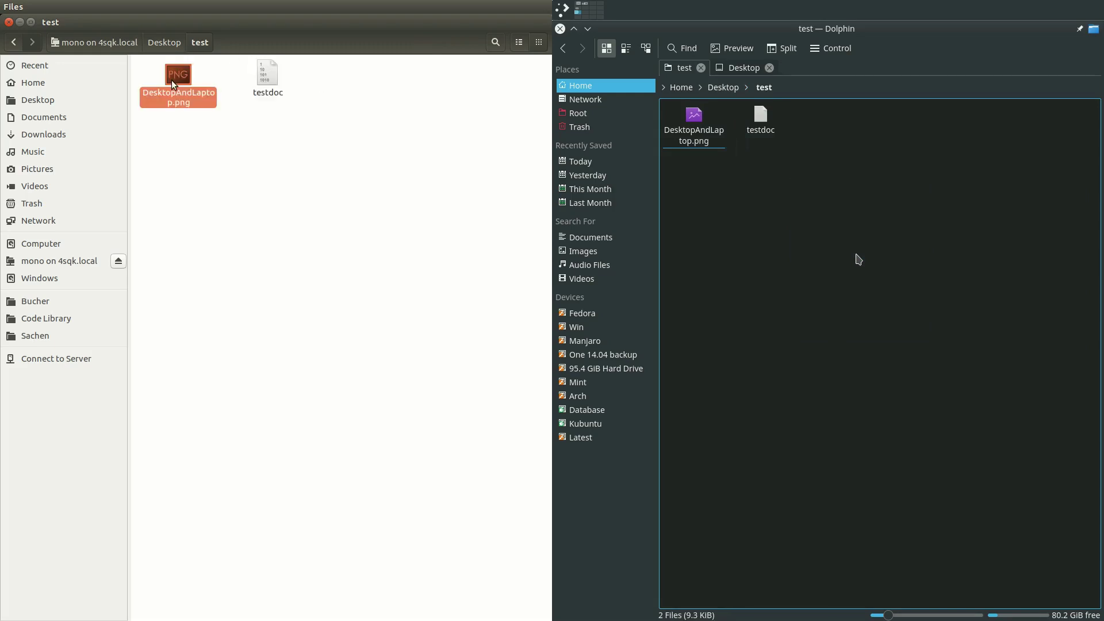
View DesktopAndLaptop.png in an image viewer, then close the Shotwell preview.
double_click(199, 99)
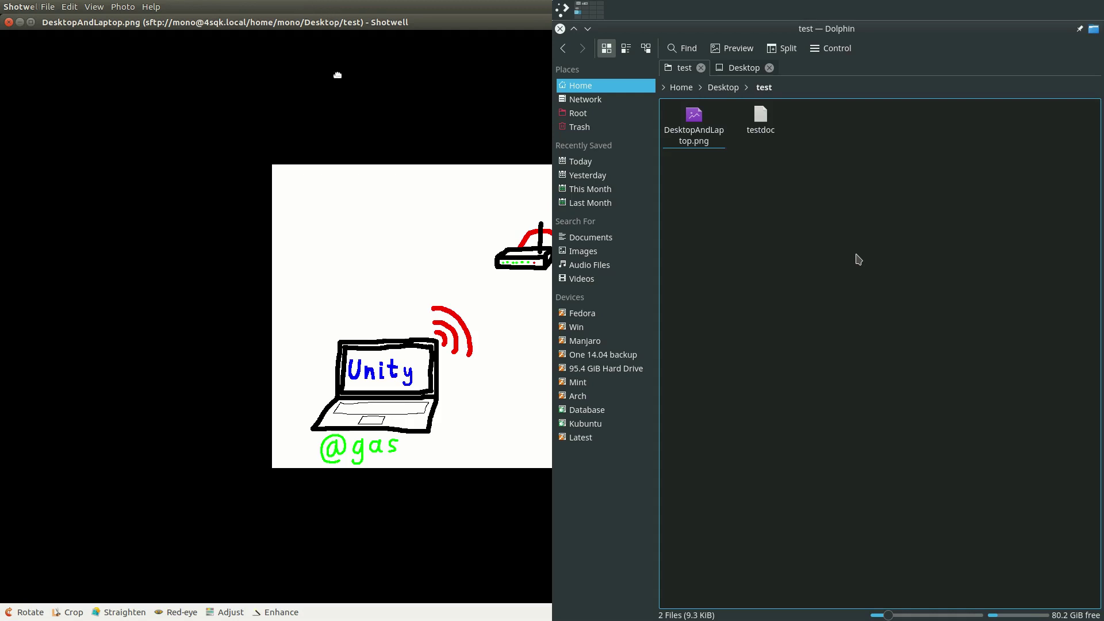
mouse_move(338, 74)
mouse_down()
mouse_move(503, 80)
mouse_move(511, 102)
mouse_up()
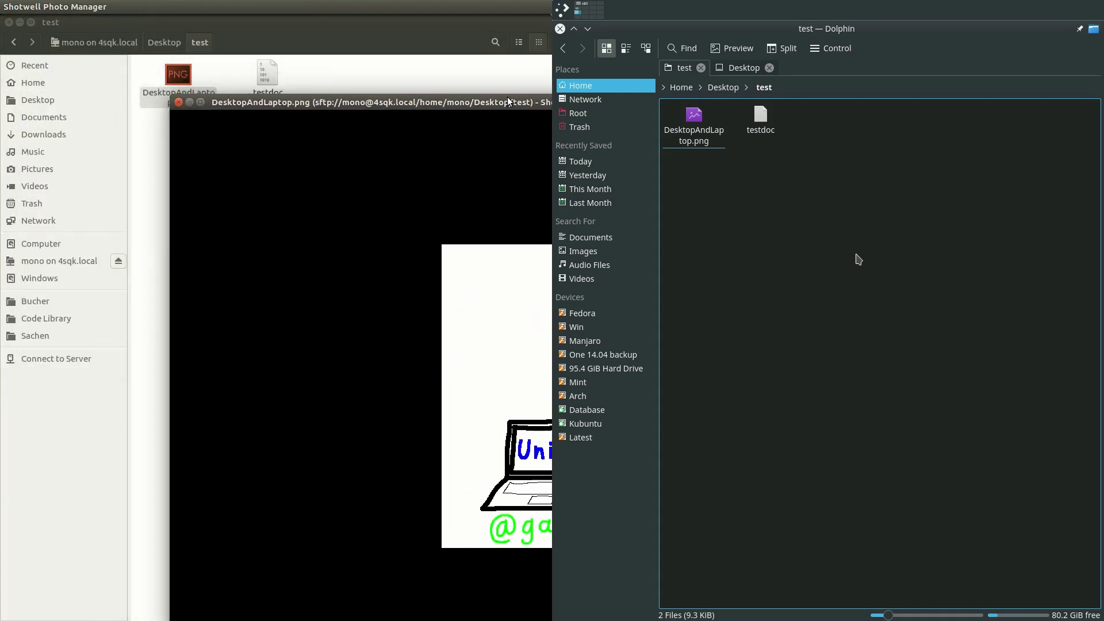
click(179, 102)
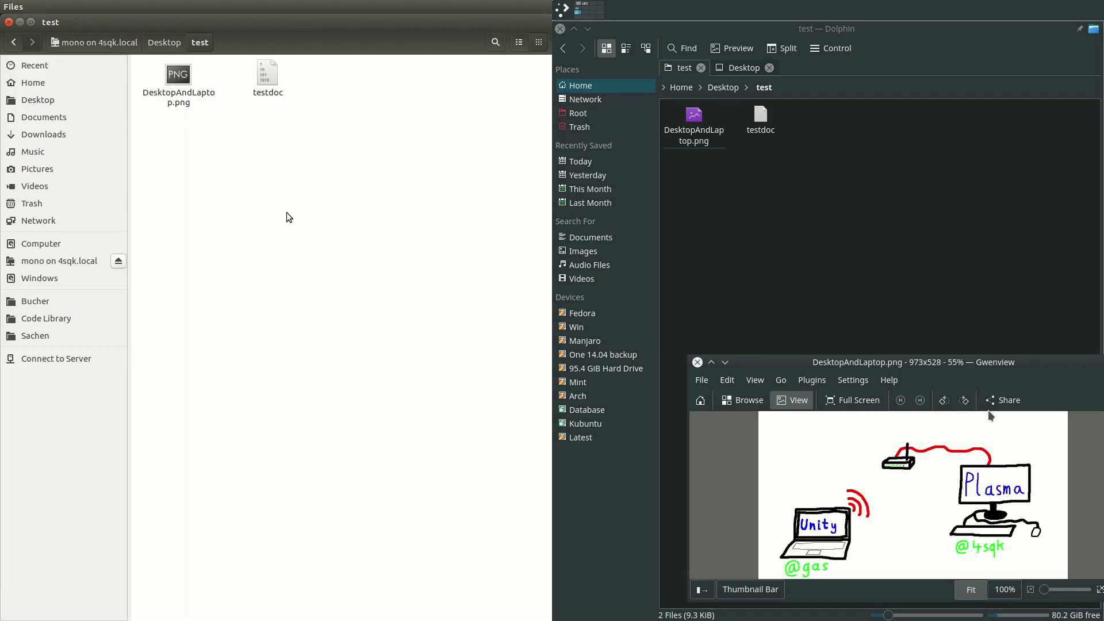
Close Gwenview and open a third Dolphin tab with its location bar editable.
key(ctrl+q)
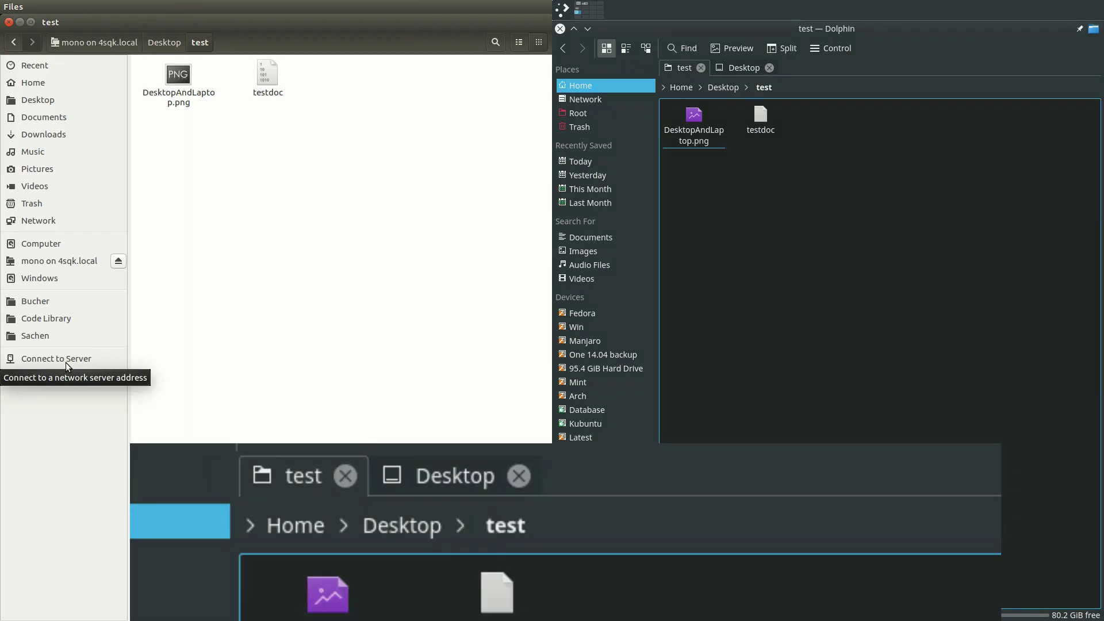
key(ctrl+t)
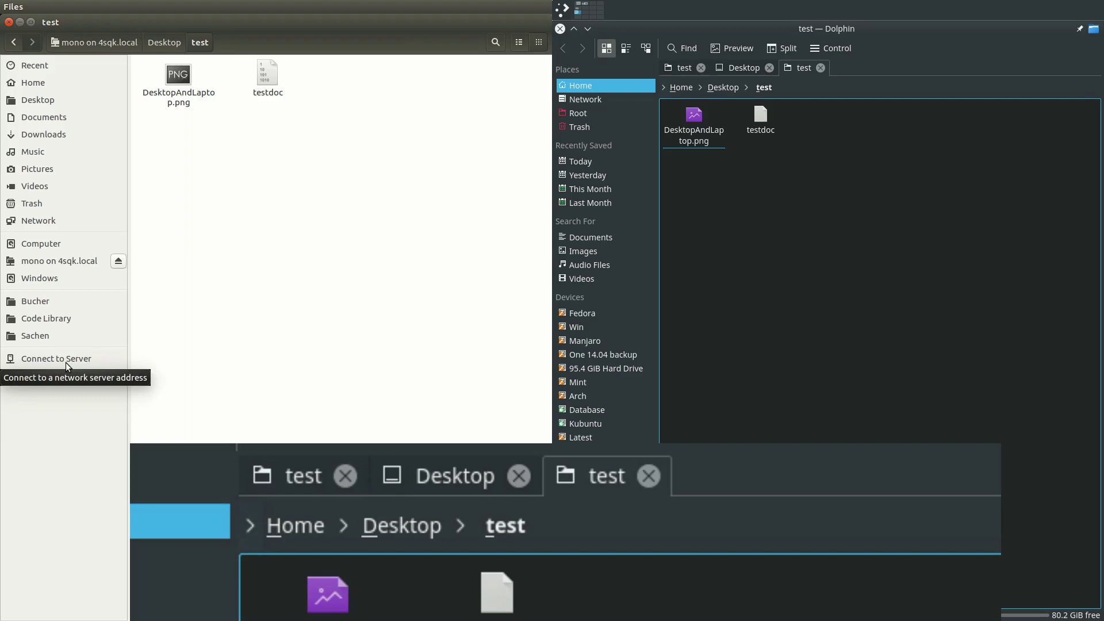
key(ctrl+l)
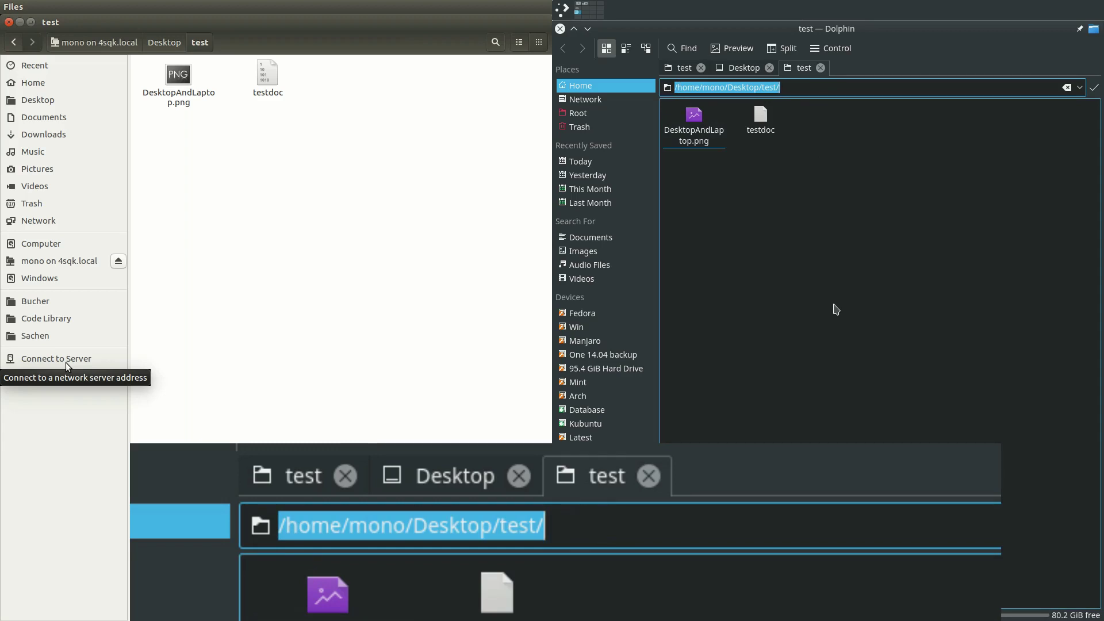
text(sftp:)
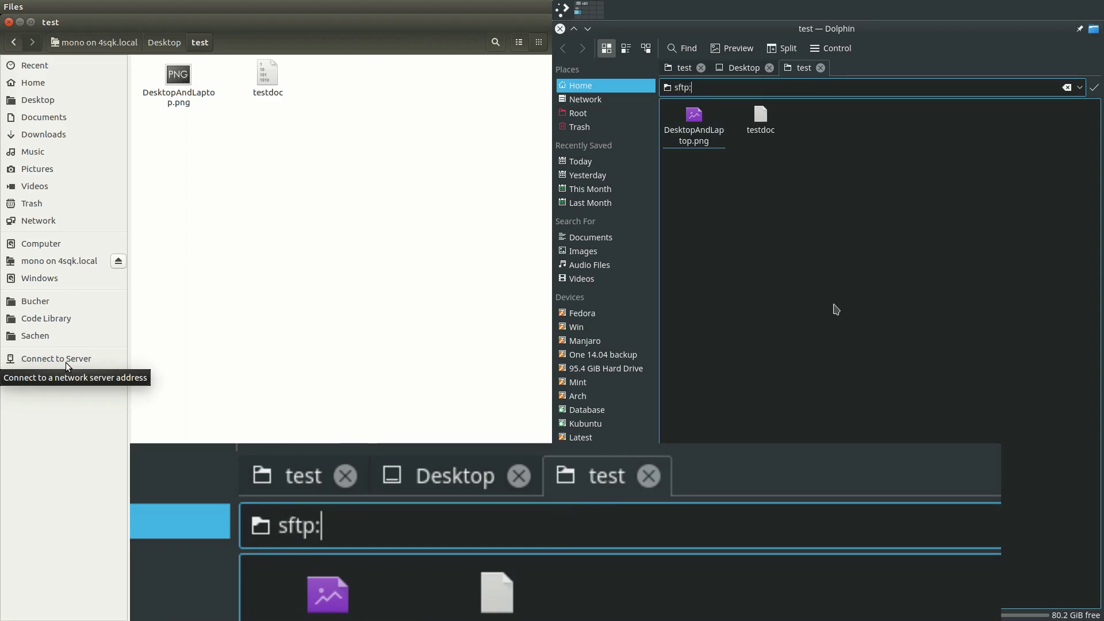
text(//)
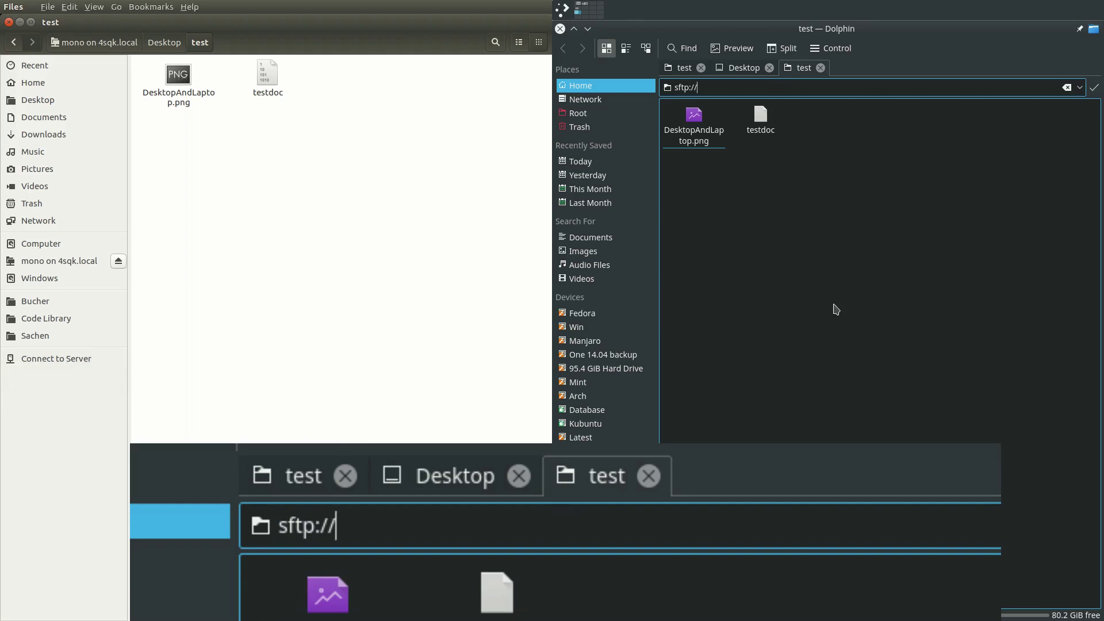
key(alt+Tab)
drag(353, 322, 289, 318)
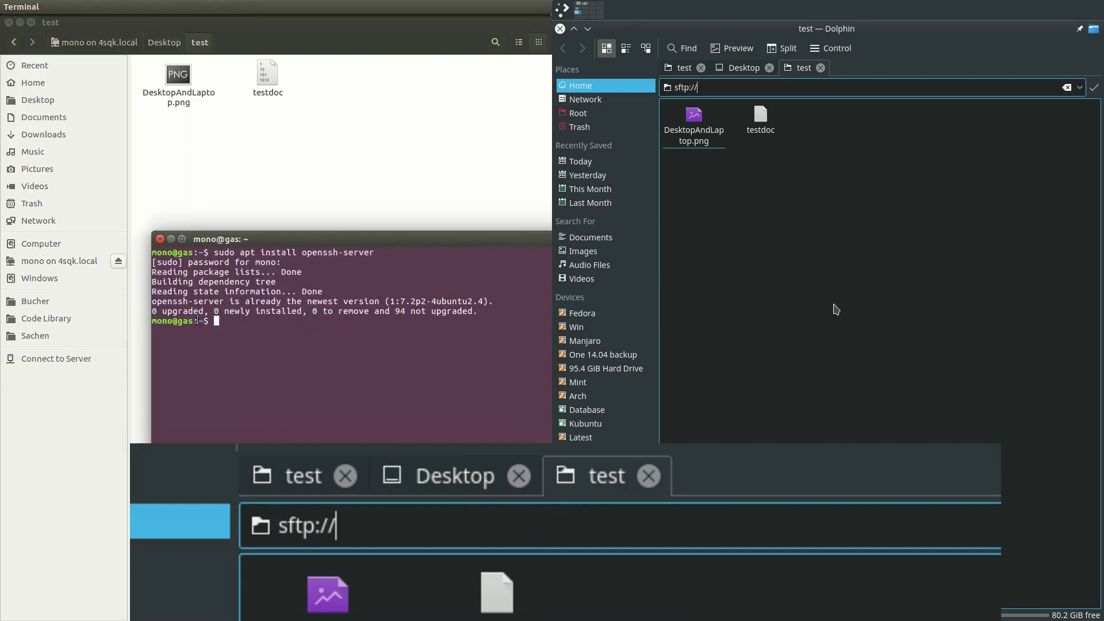
drag(182, 323, 153, 323)
text(mo)
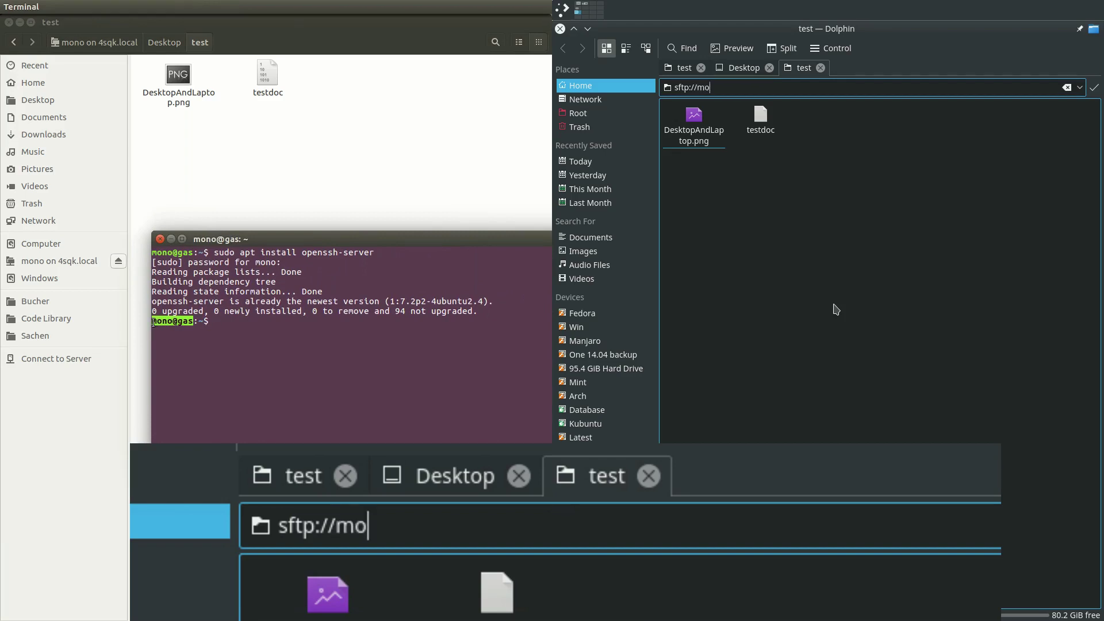
text(no@gas)
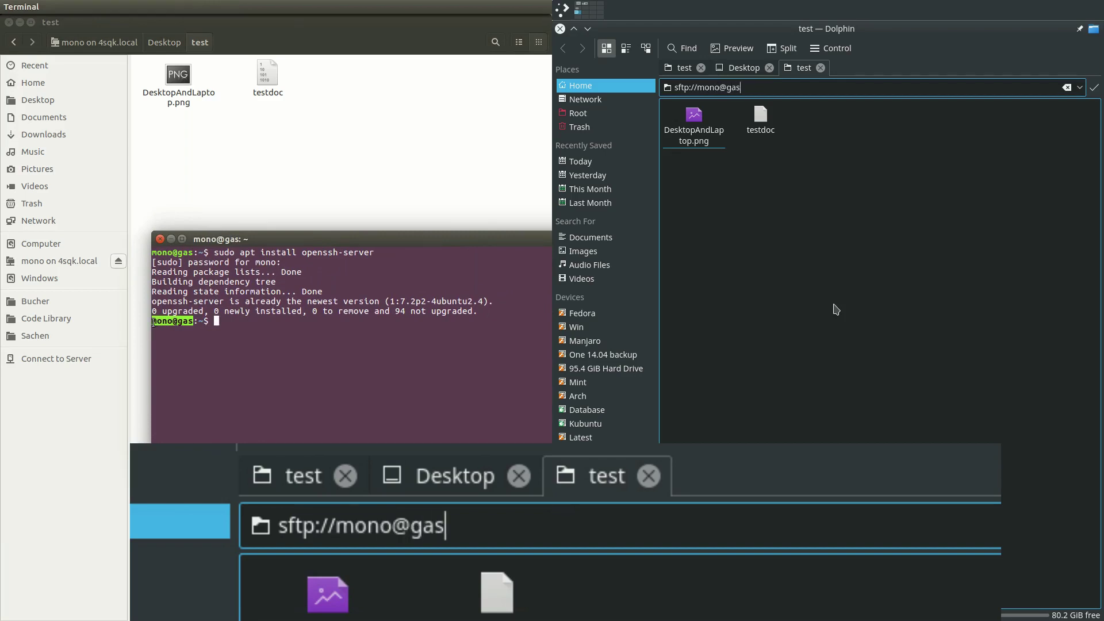
text(.local)
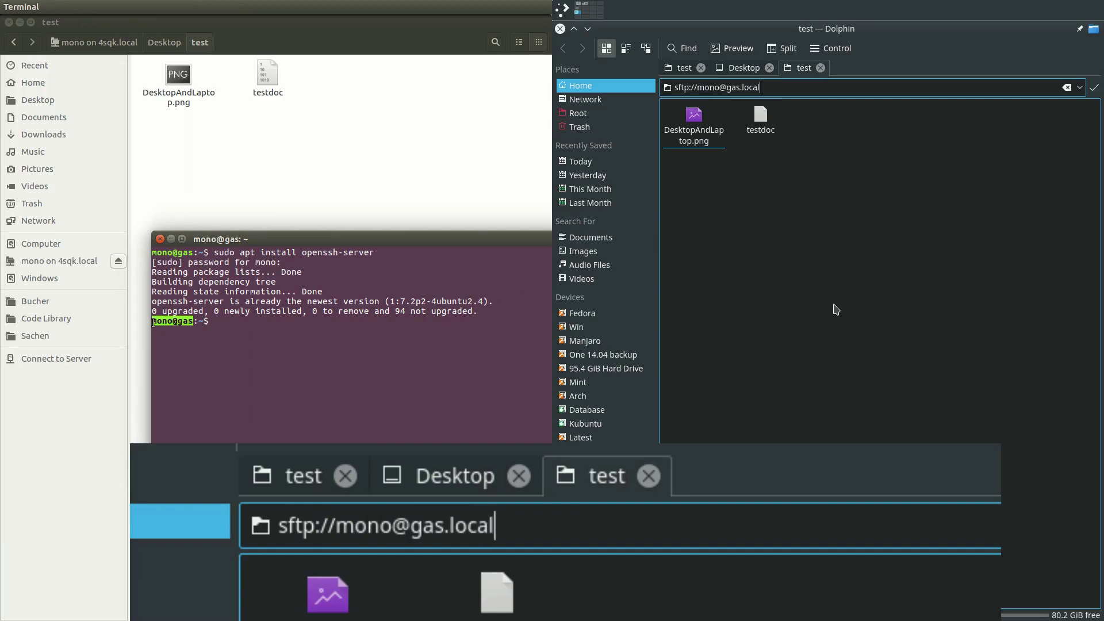
key(Return)
click(240, 181)
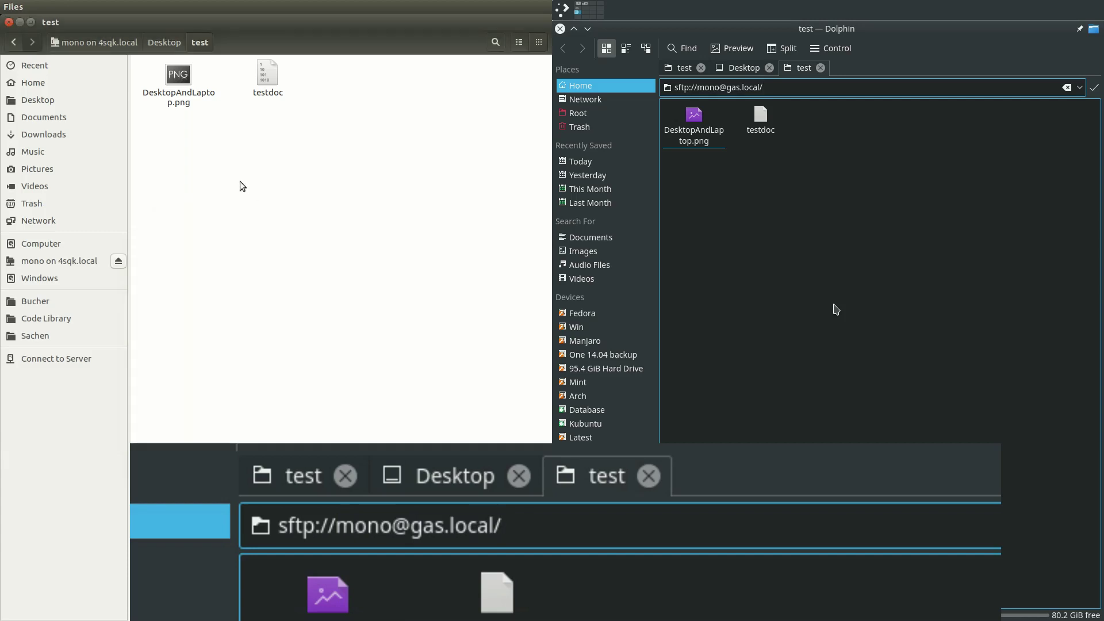
Create a new empty folder named test on the desktop.
key(super+Down)
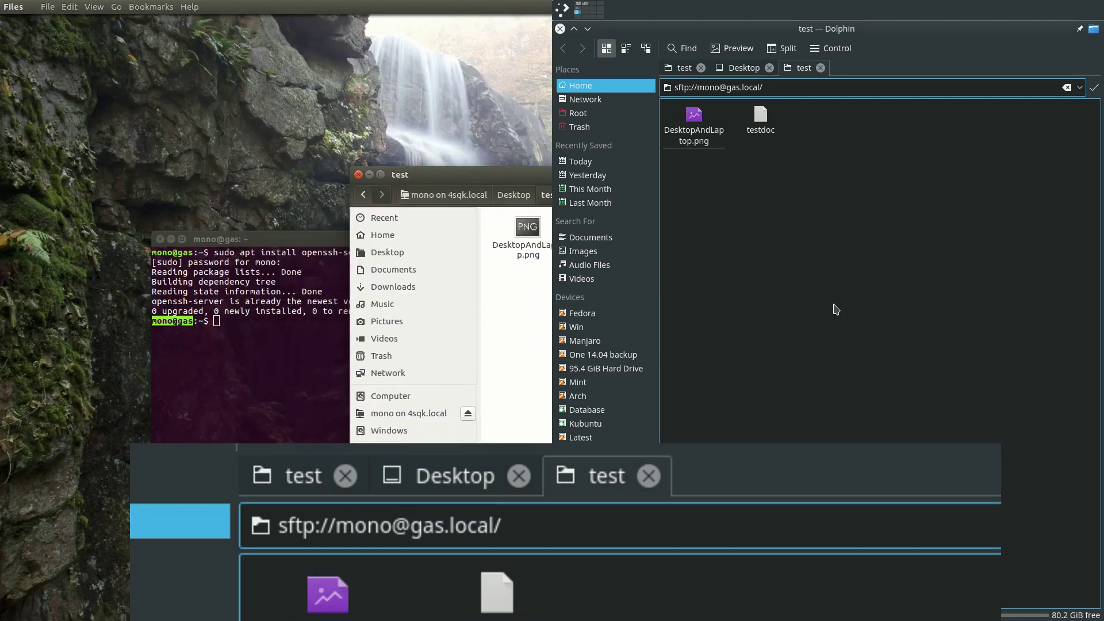
right_click(158, 160)
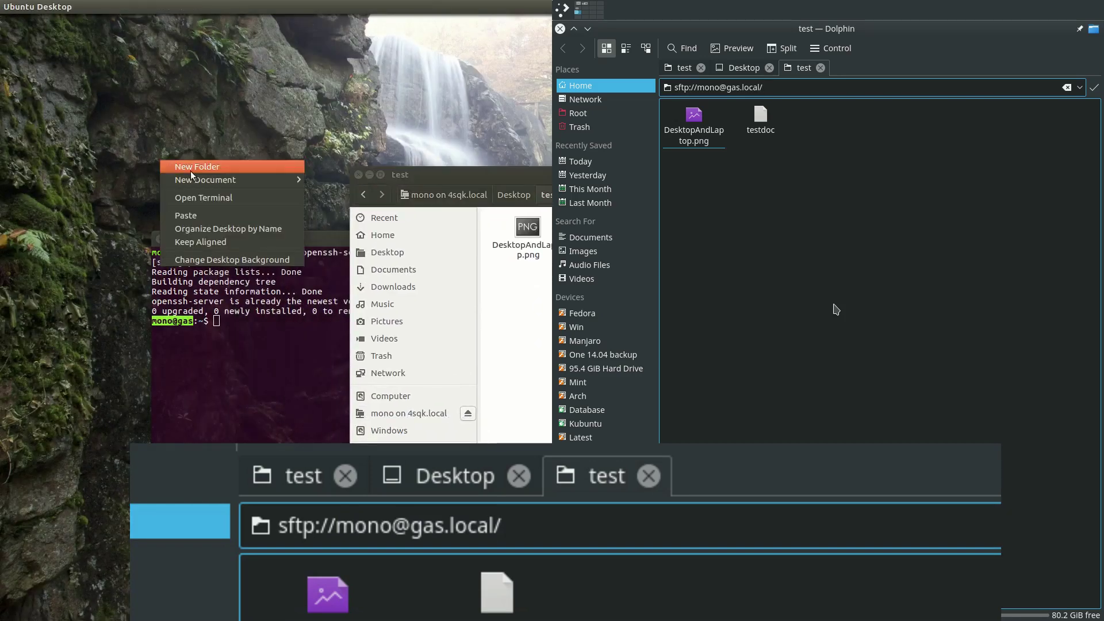
click(224, 165)
text(test)
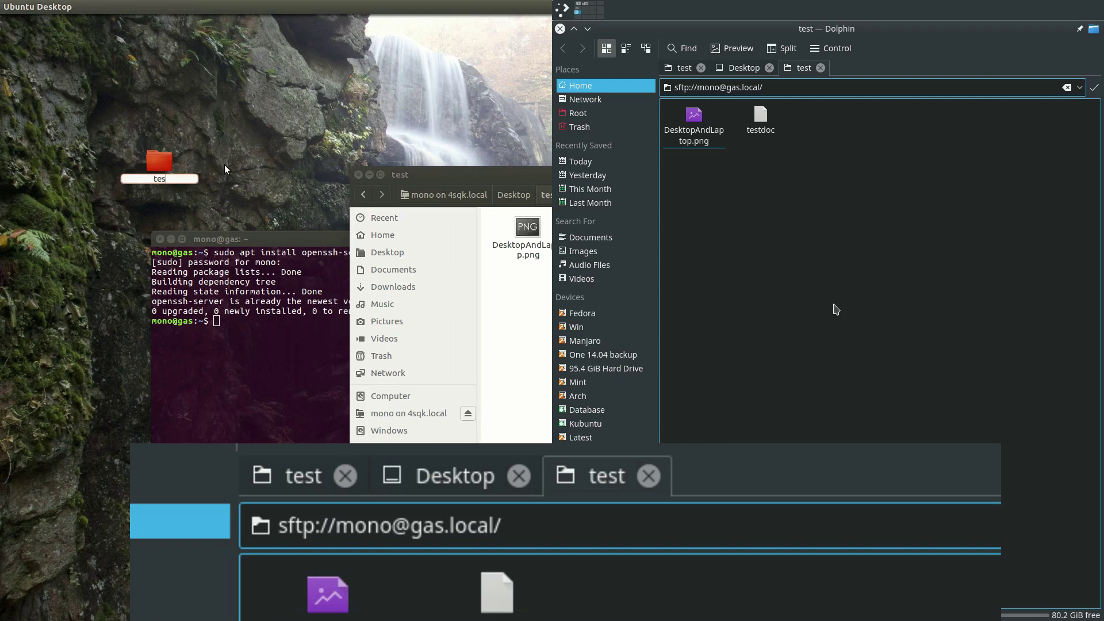
key(Return)
Snap Files to the left half and show the folder path /home/mono/Desktop/test as editable text.
key(alt+Tab)
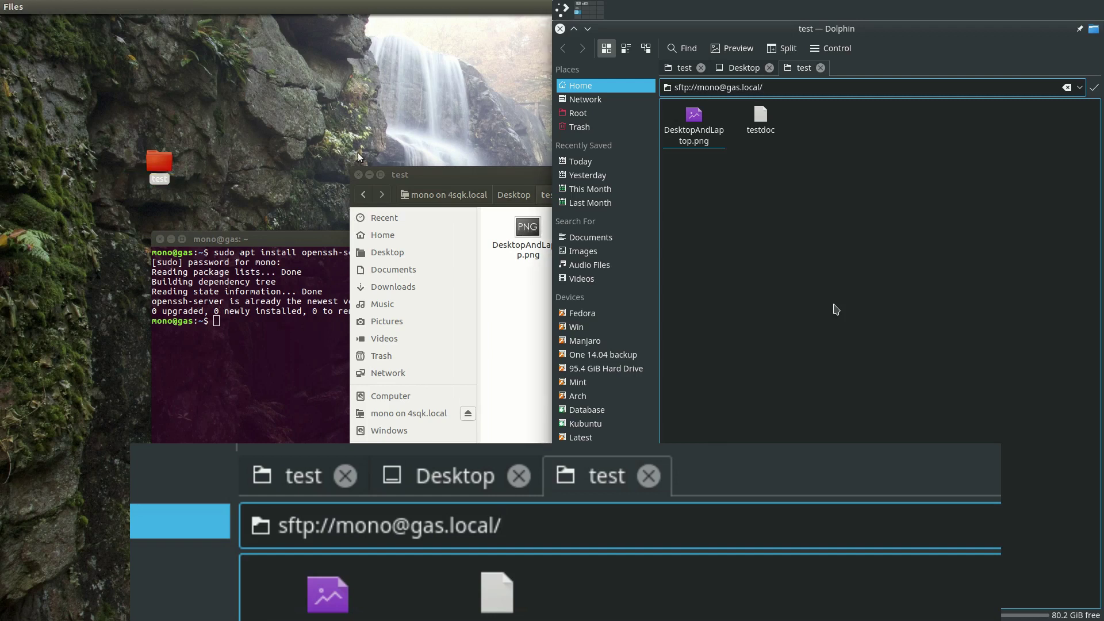
key(super+Left)
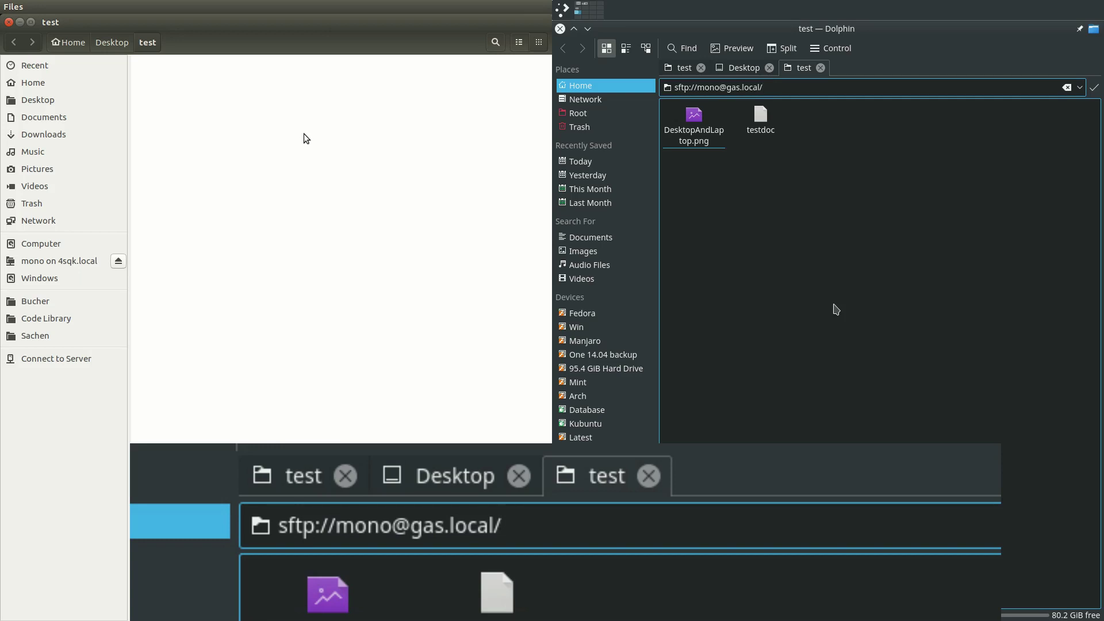
key(ctrl+l)
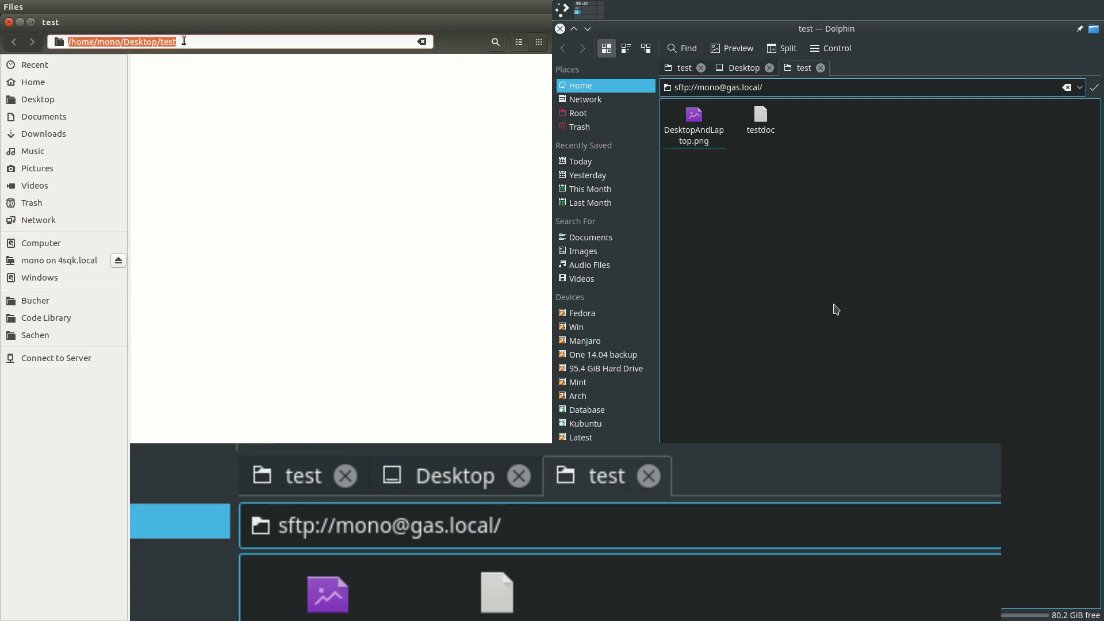
click(178, 43)
drag(179, 42, 66, 45)
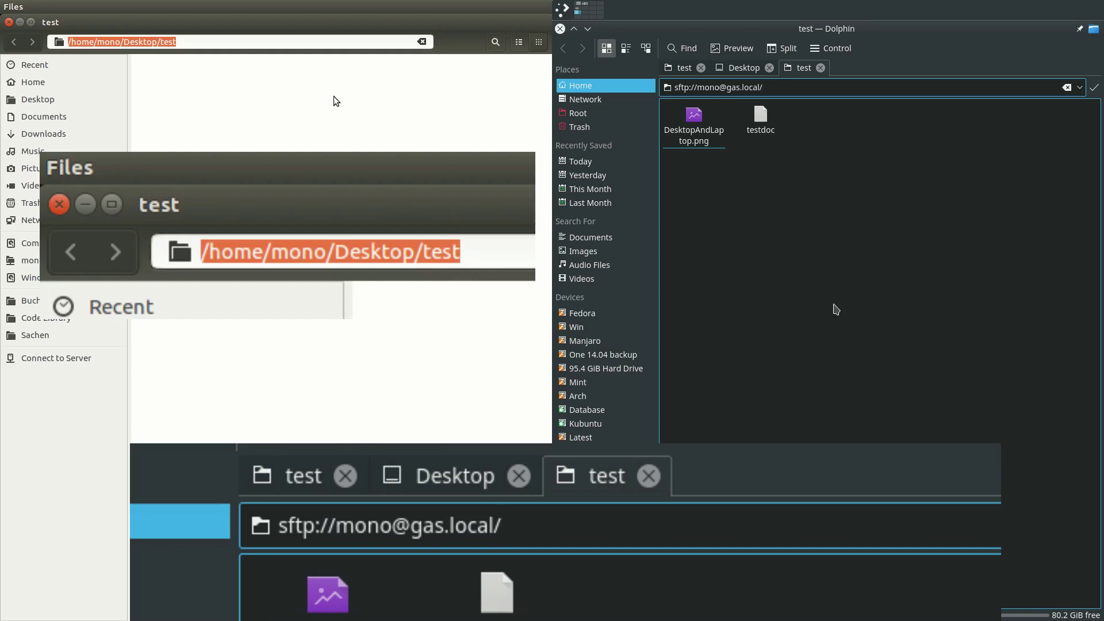
text(home/)
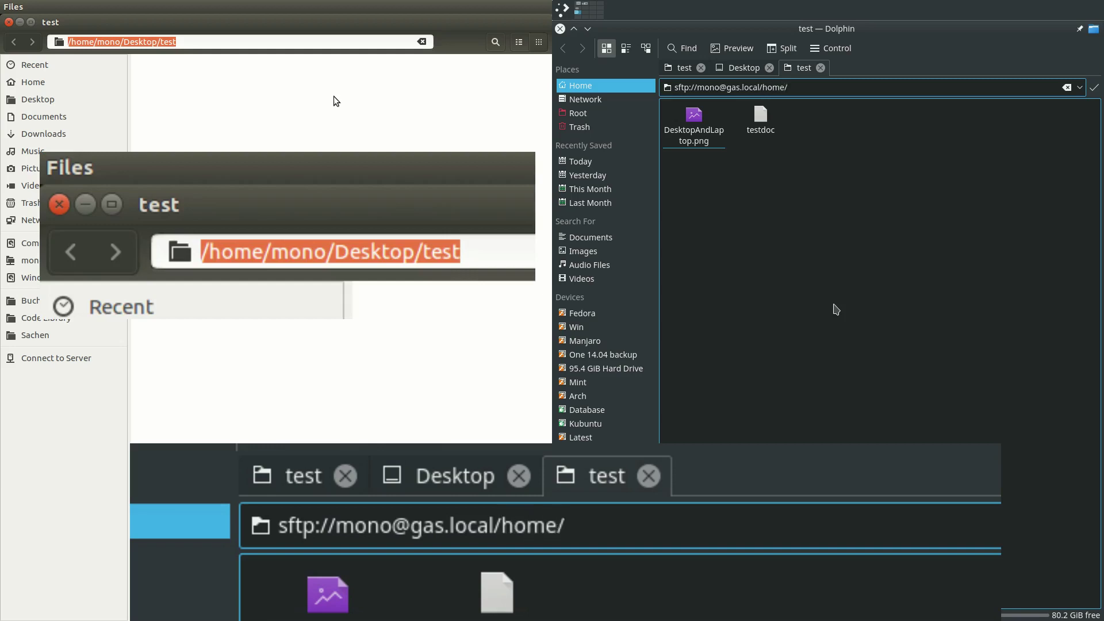
text(mono/Desk)
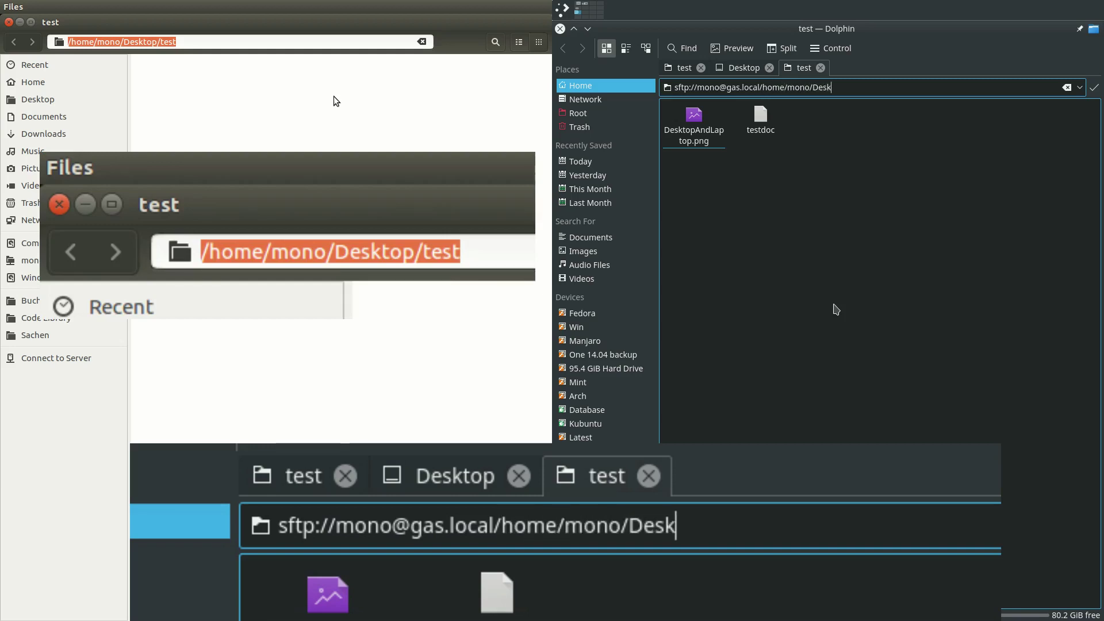
text(top/tes)
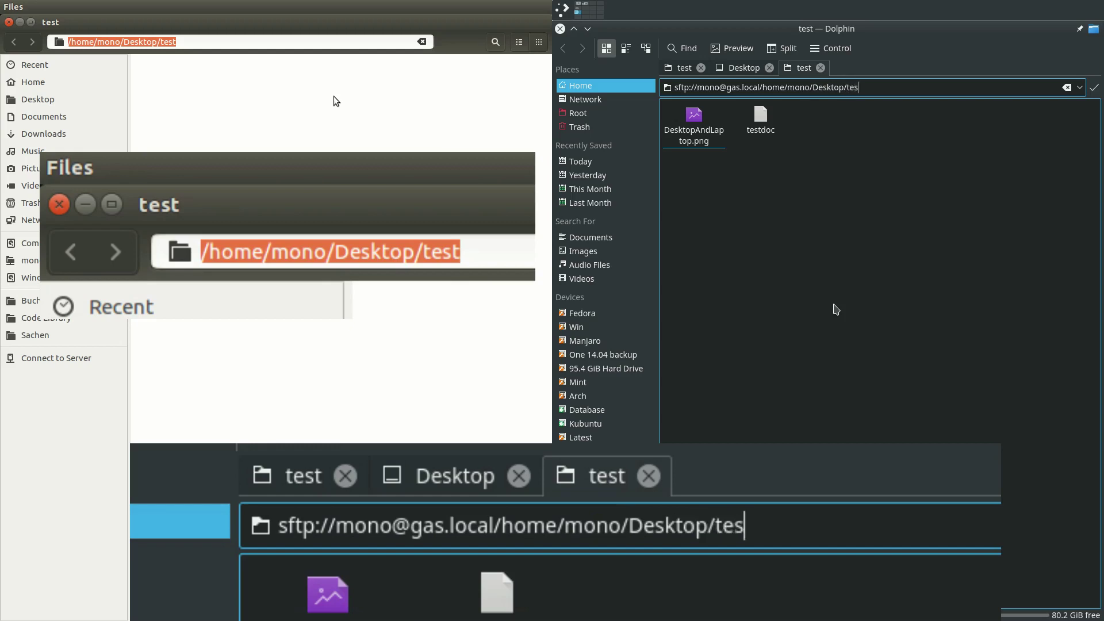
text(t)
key(Return)
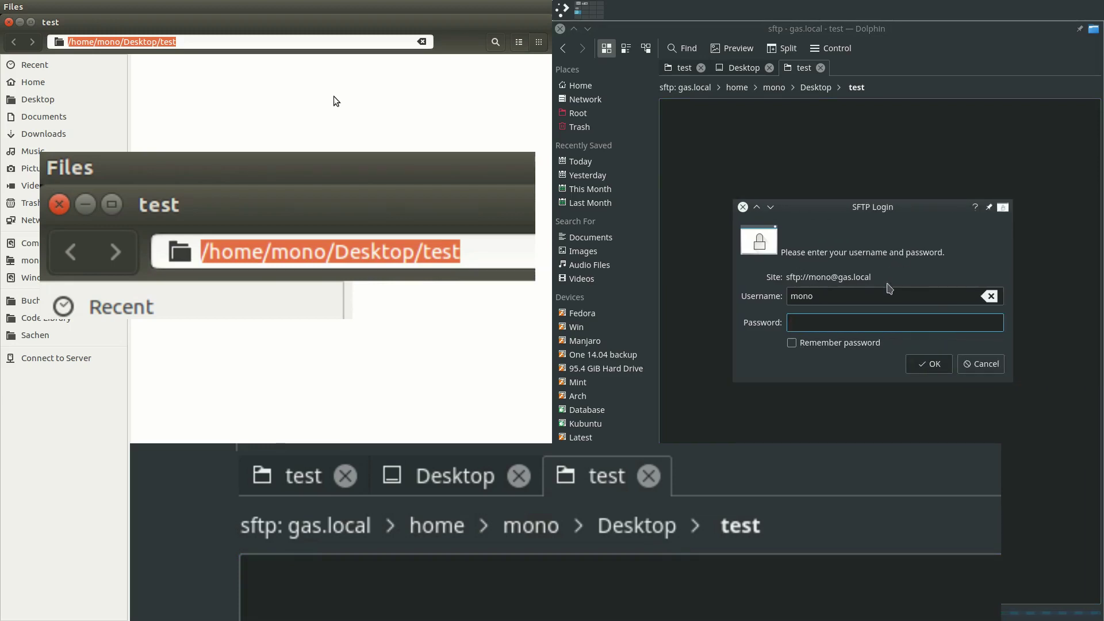
text(••••)
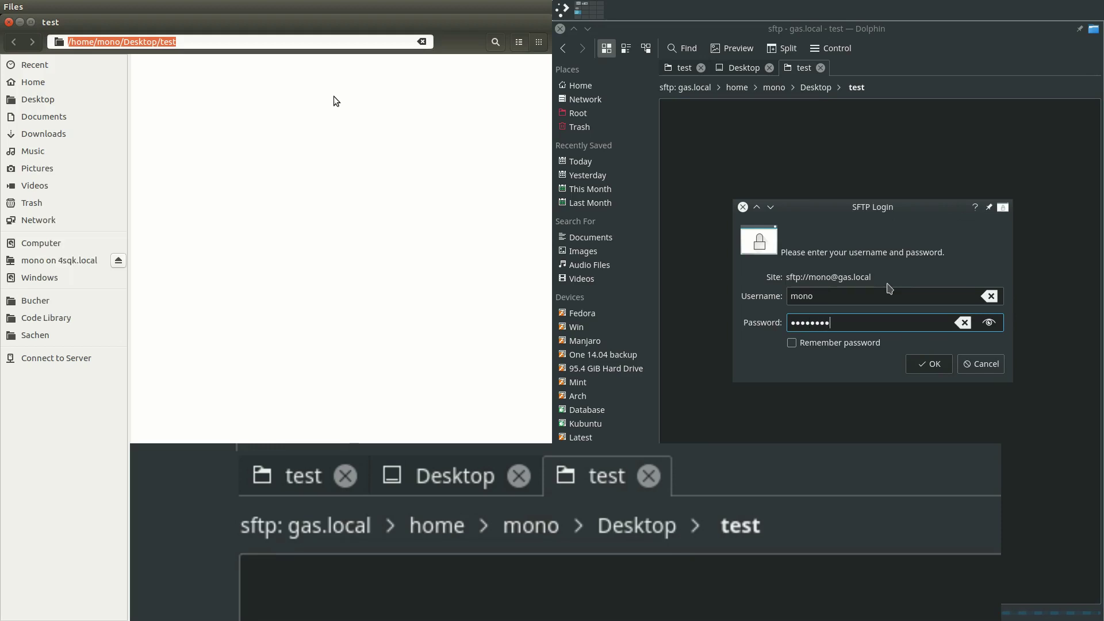
text(••)
Retry the failed SFTP login with the password so the remote test folder on gas.local connects.
key(Return)
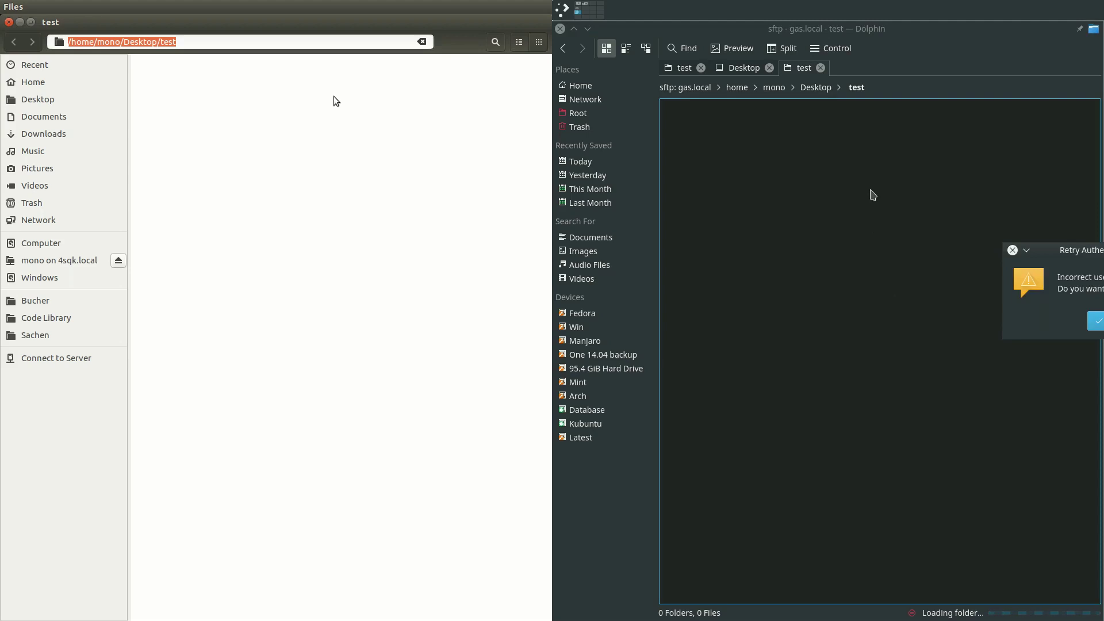
key(Return)
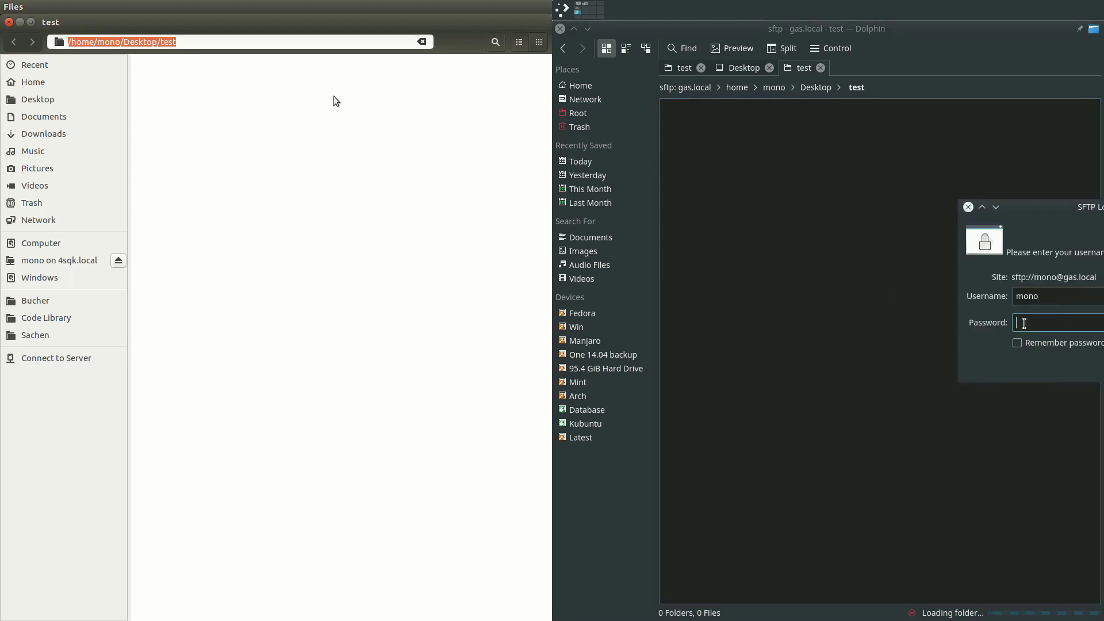
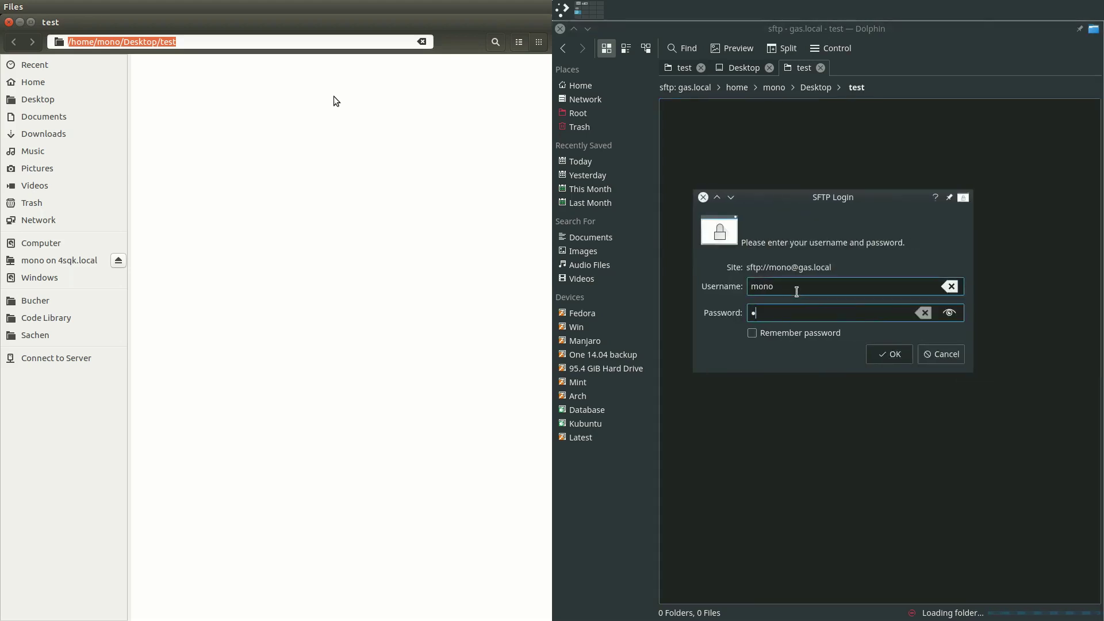
key(Return)
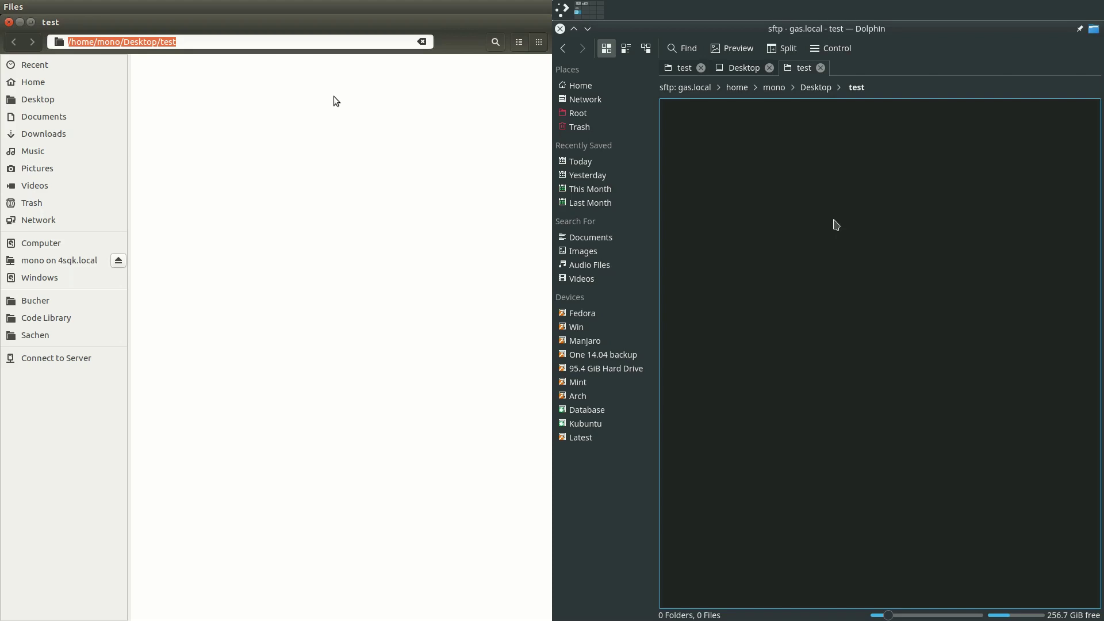
Create a folder named New Folder inside the remote test folder, also visible in Files.
right_click(834, 225)
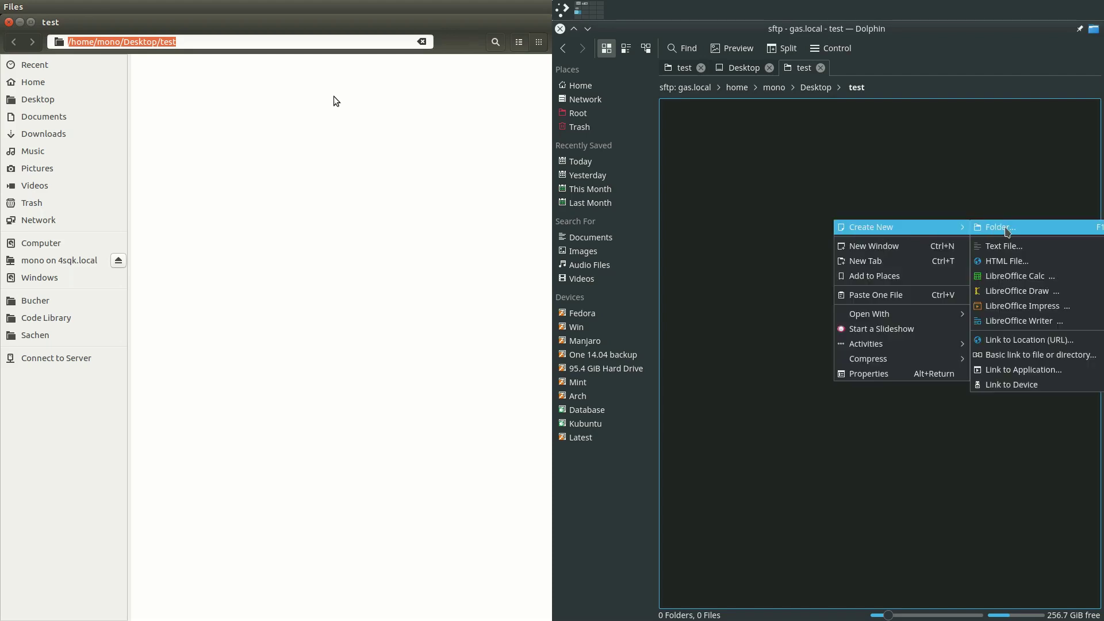
click(1006, 229)
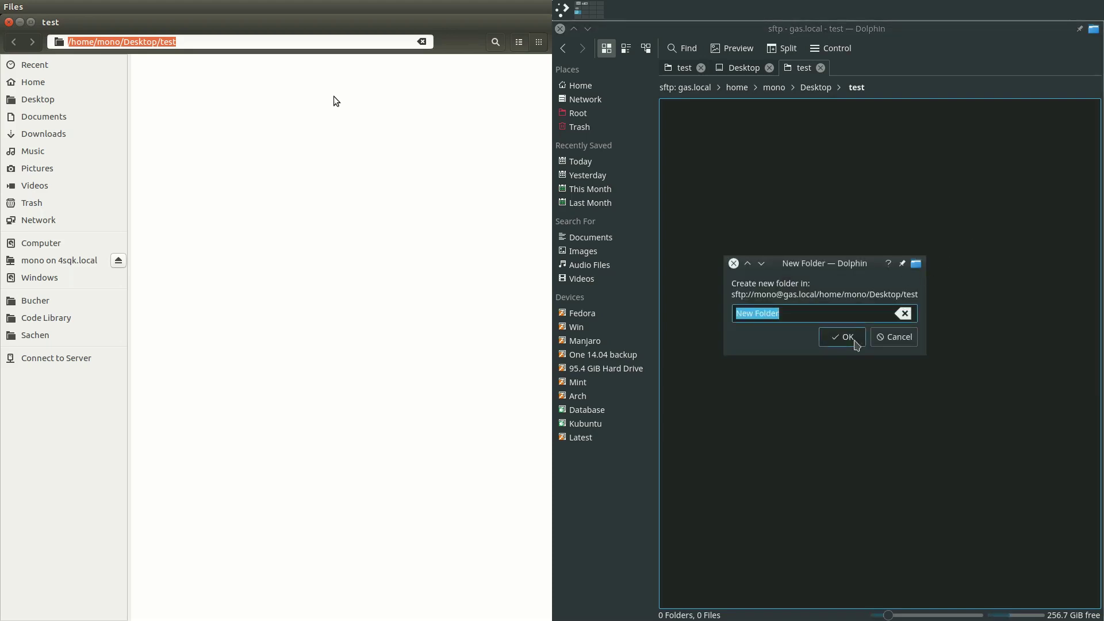
click(854, 340)
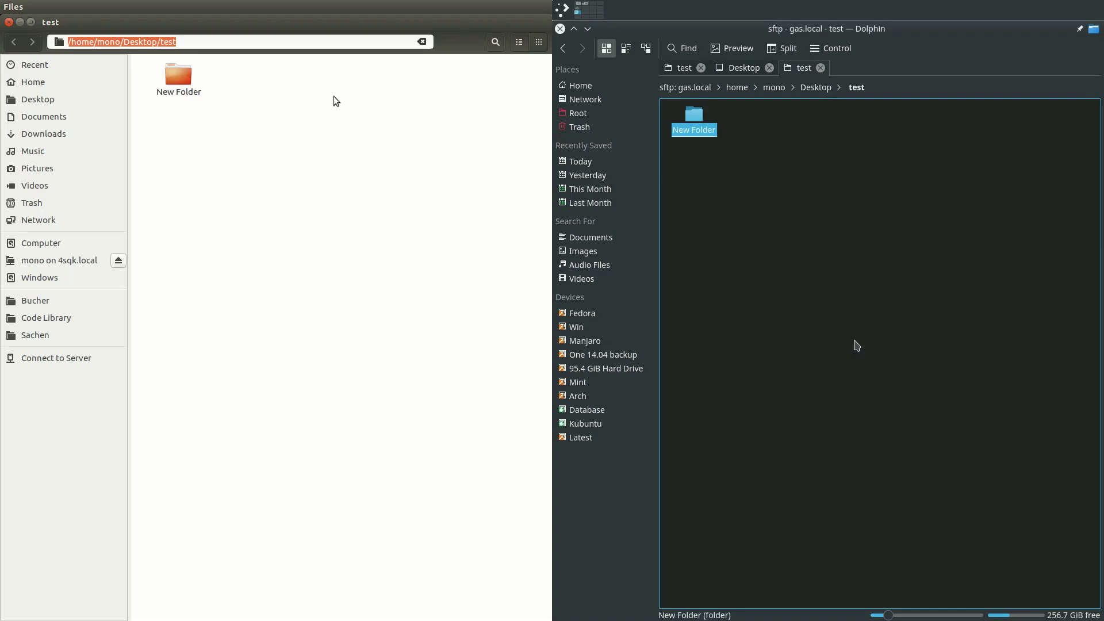
click(854, 343)
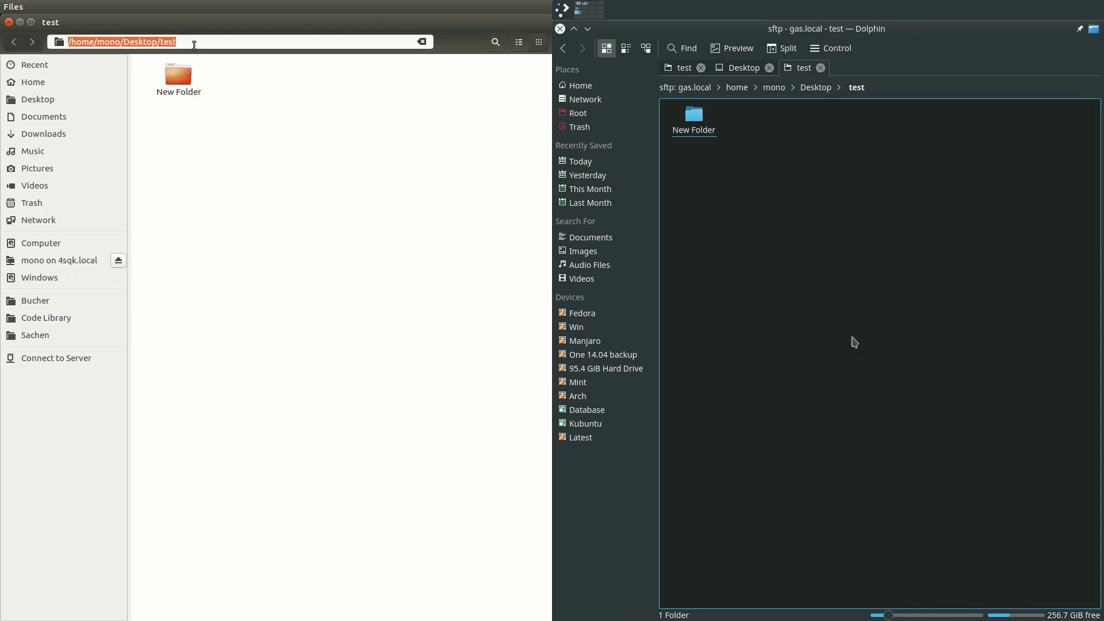
Leave path editing in Files and bring up a new terminal window.
click(74, 42)
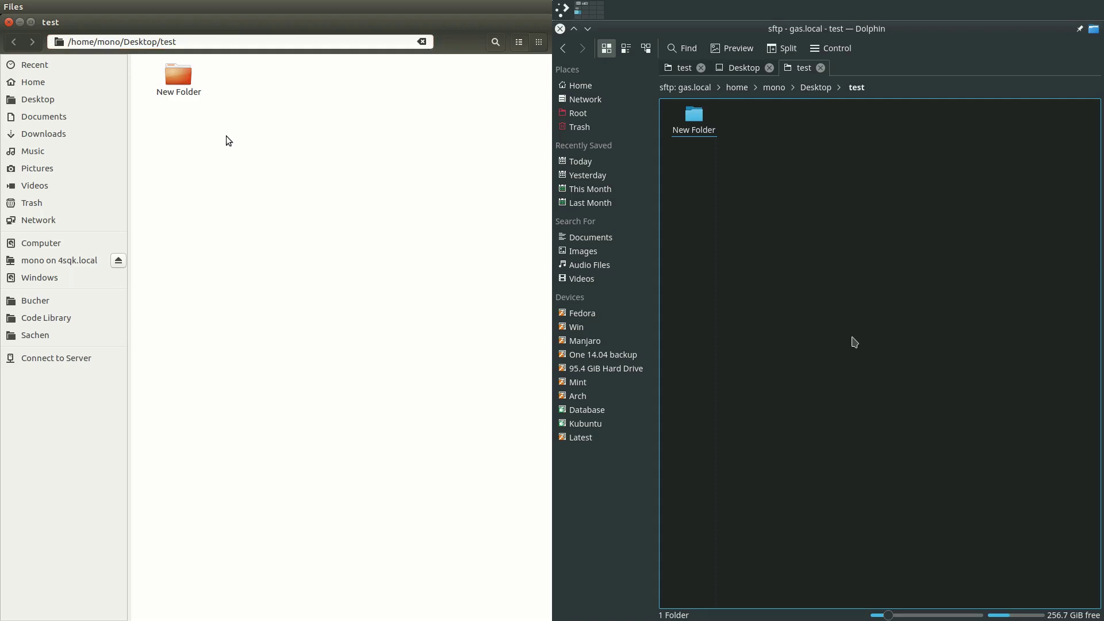
key(ctrl+alt+t)
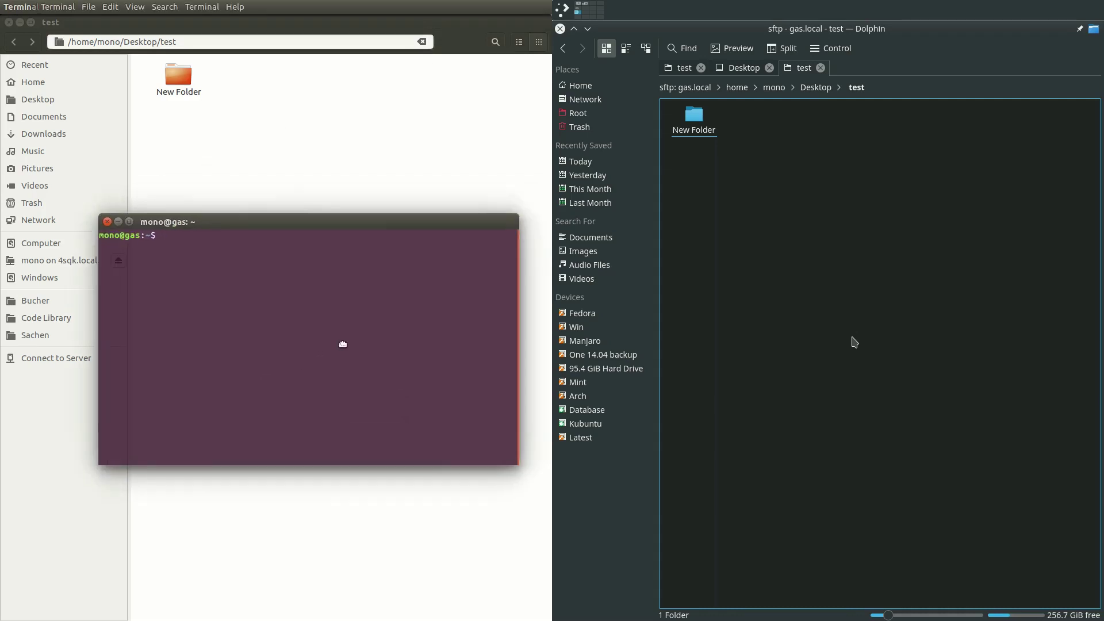
Run sudo systemctl restart network-manager with the sudo password, correcting a first wrongly ordered attempt.
drag(343, 343, 371, 356)
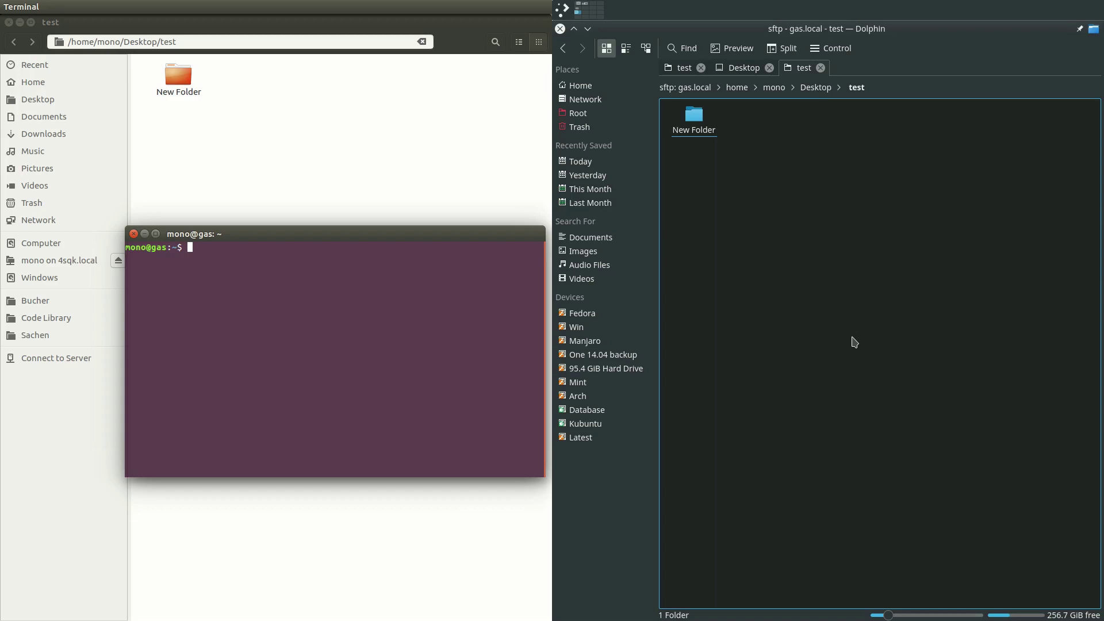
text(sudo sys)
text(temctl ne)
text(twork-manager)
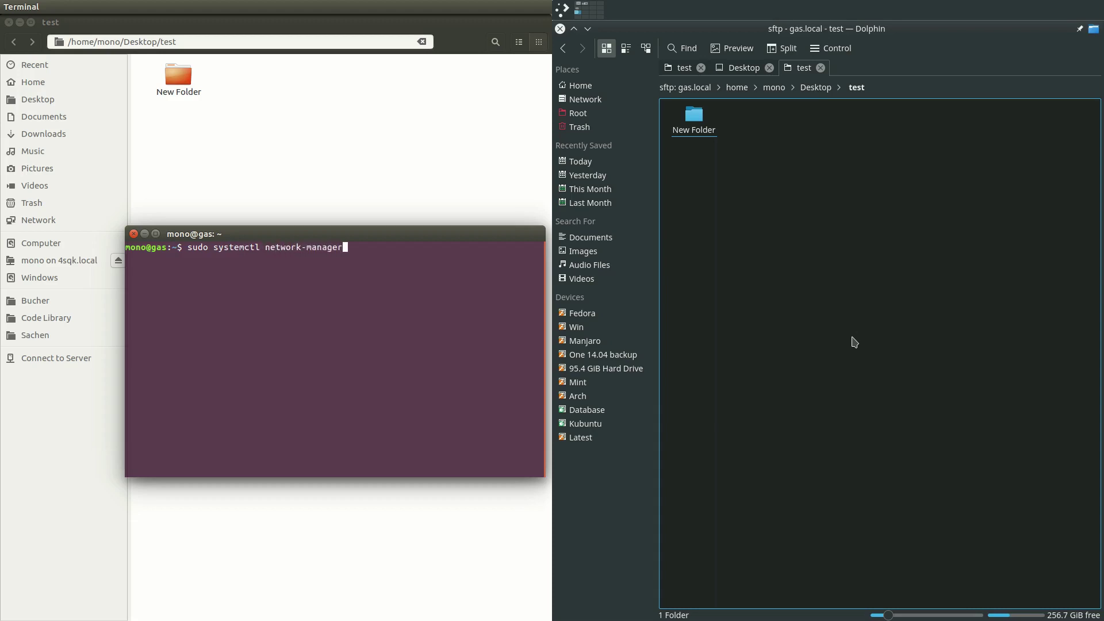
text( restart)
key(Return)
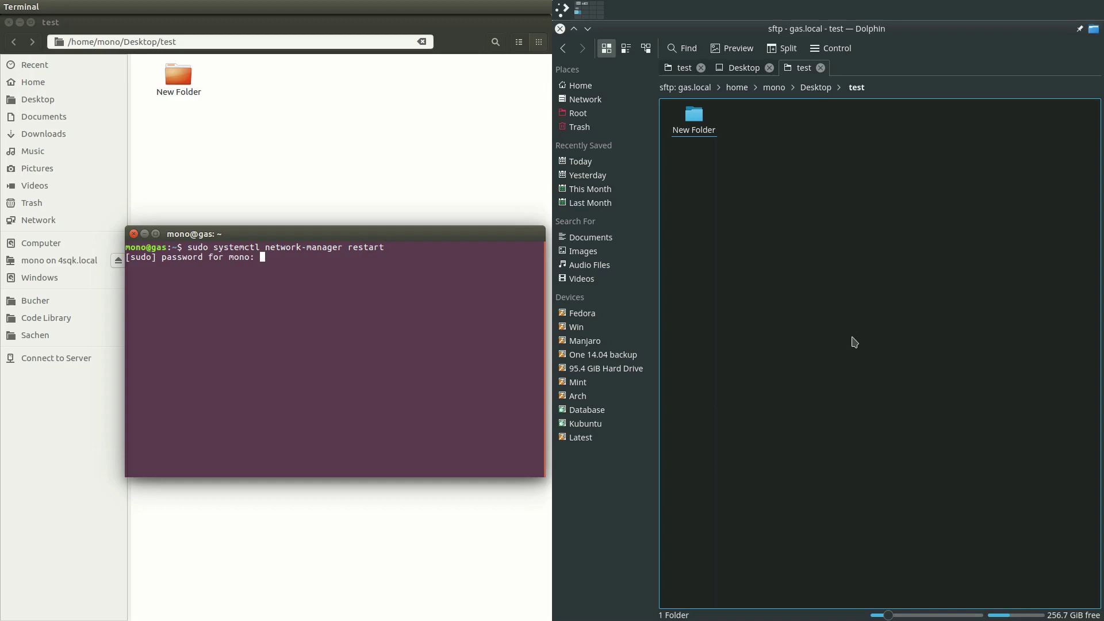
key(Return)
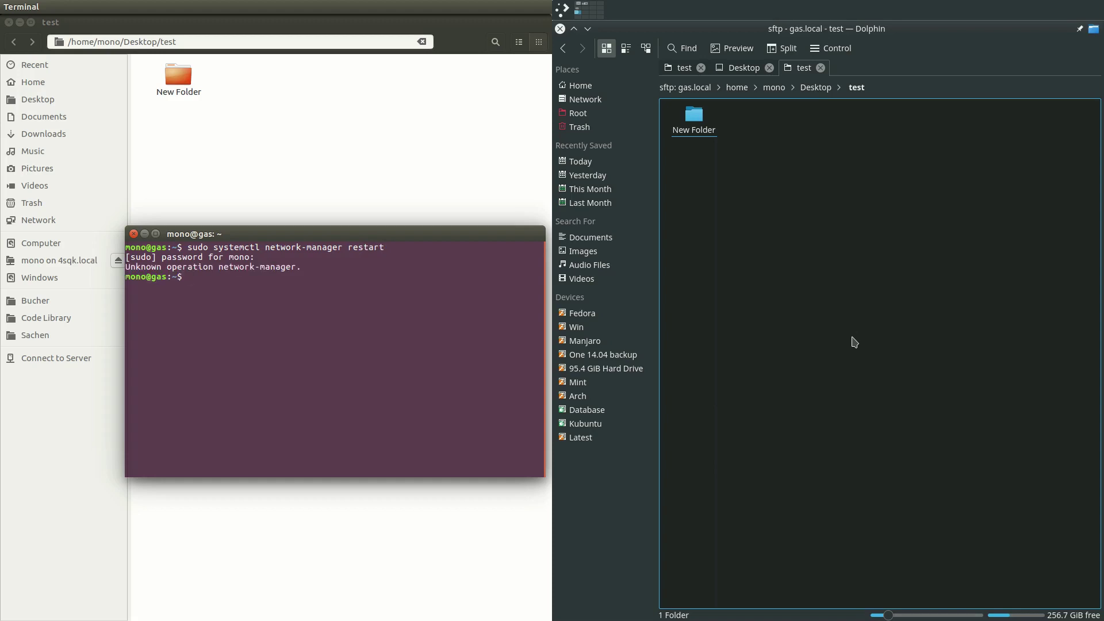
text(sudo )
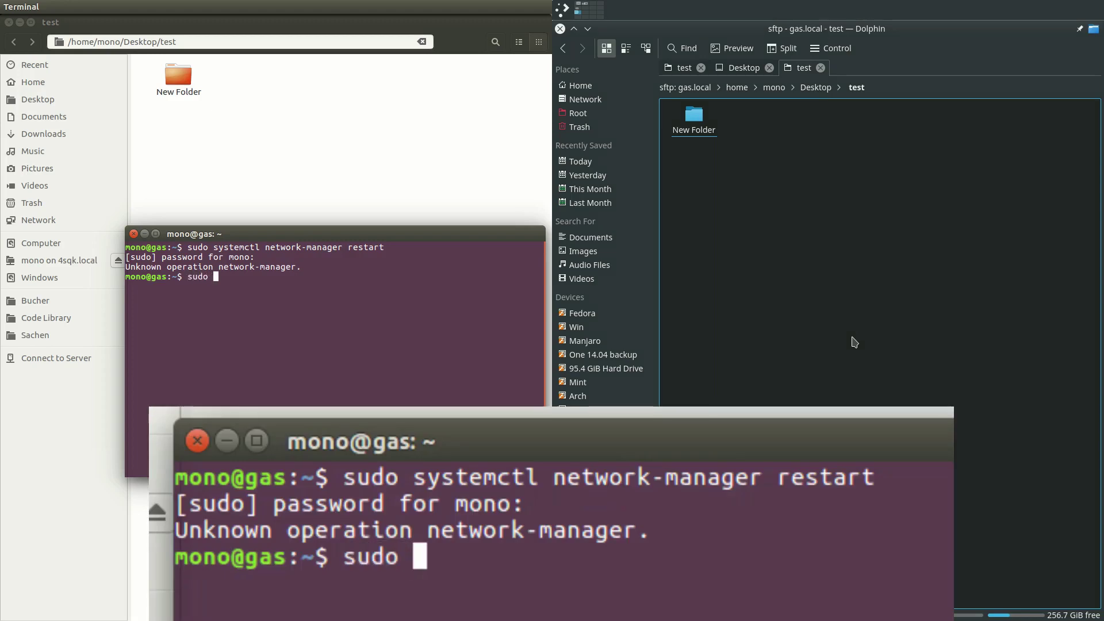
text(systemctl res)
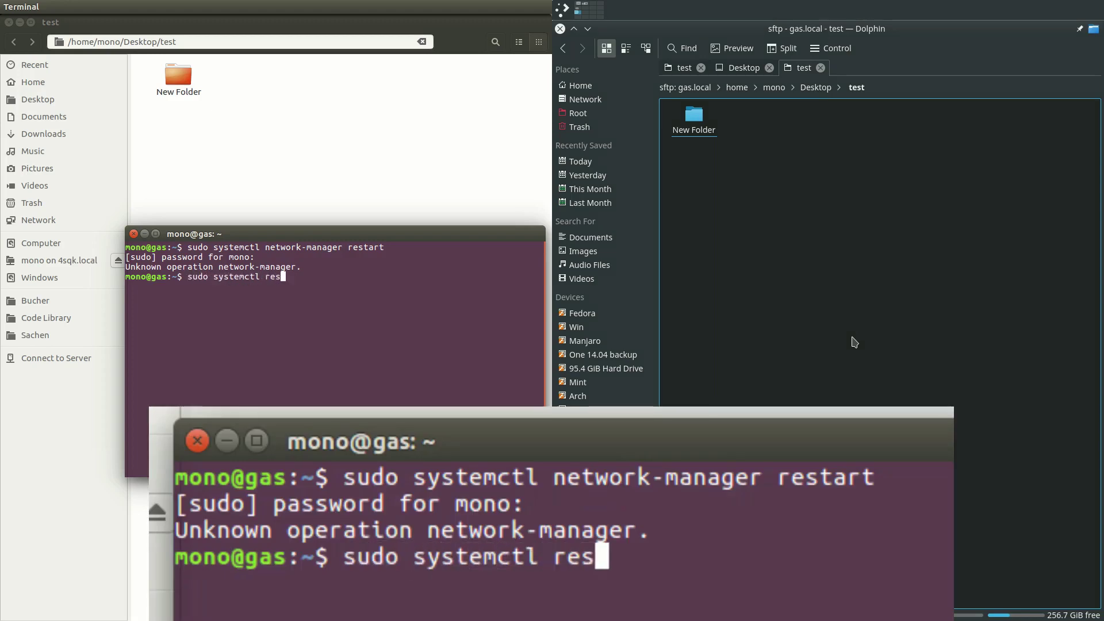
text(tart network-)
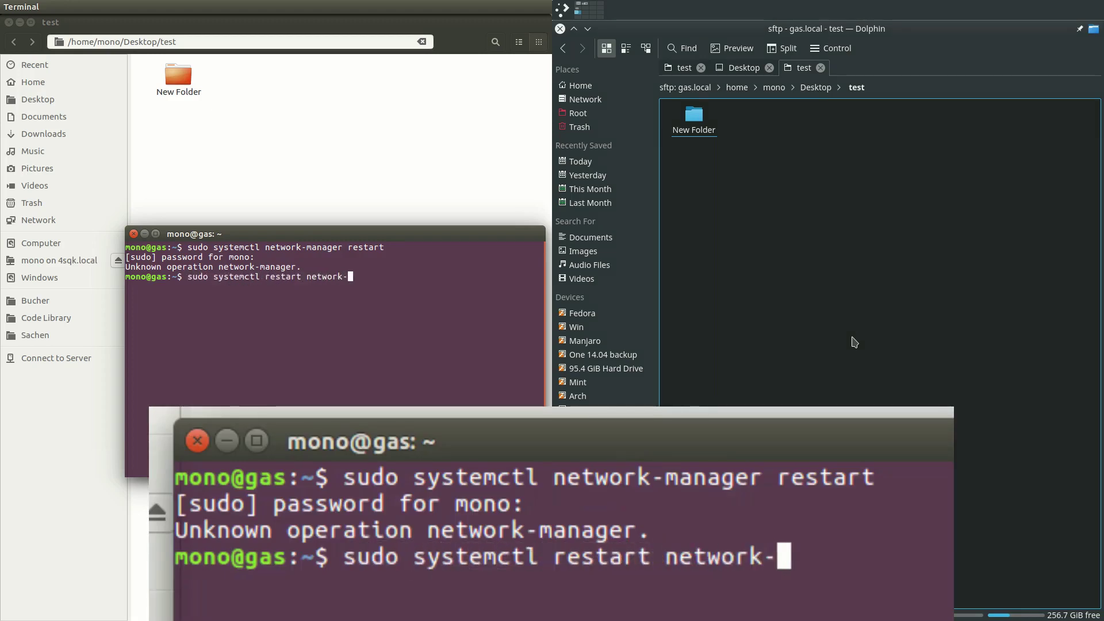
text(manager)
key(Return)
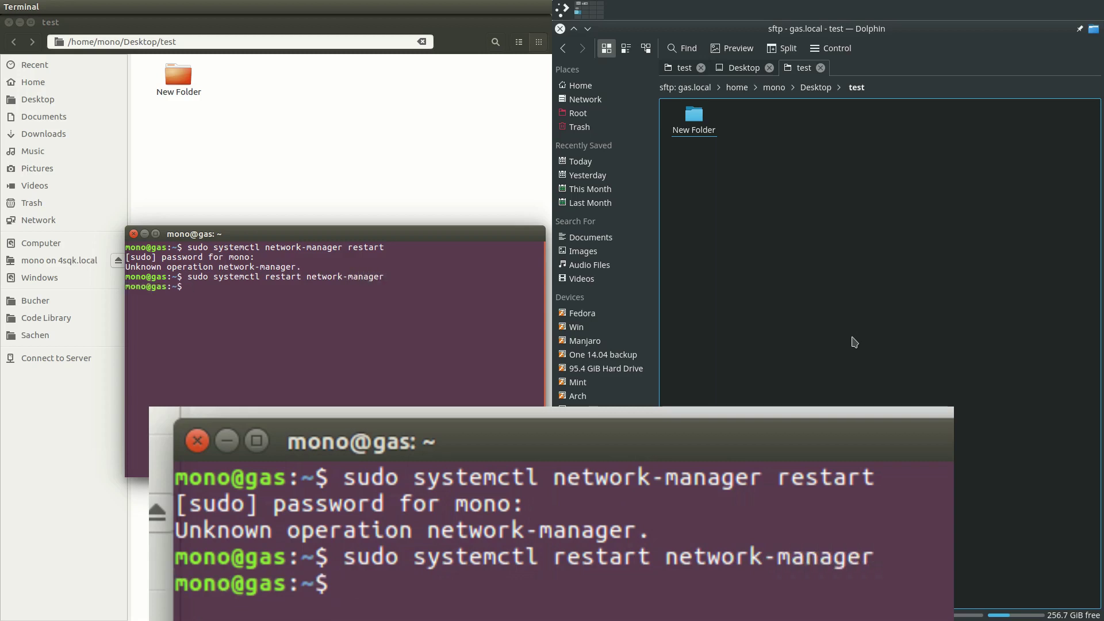